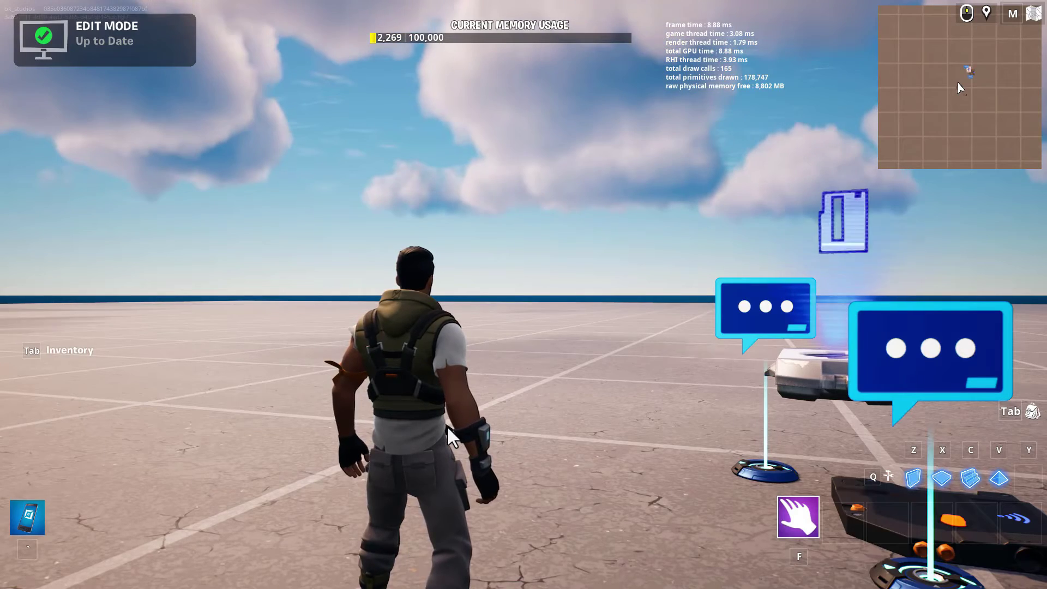
Step: Start the game and walk the character onto the trigger to bring up the first quiz question
{"action": "key", "text": "Escape"}
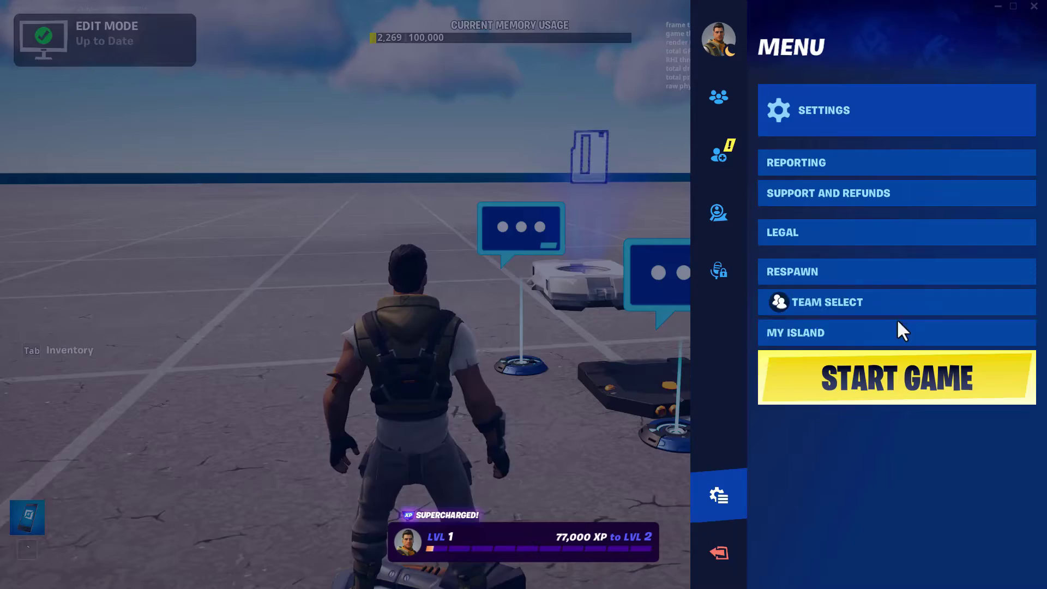
{"action": "left_click", "coordinate": [897, 376]}
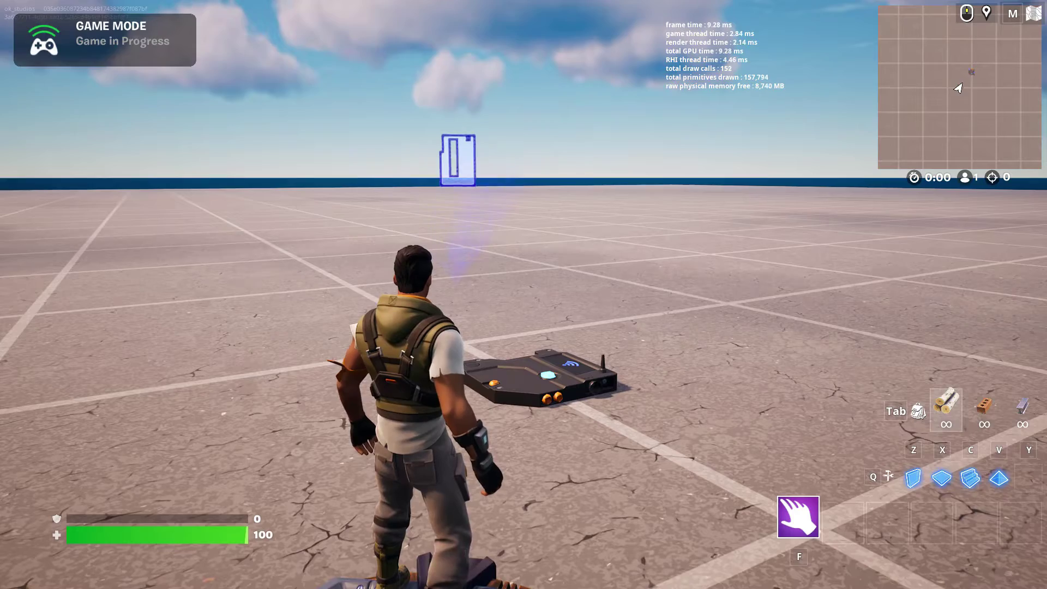
{"action": "key", "text": "w"}
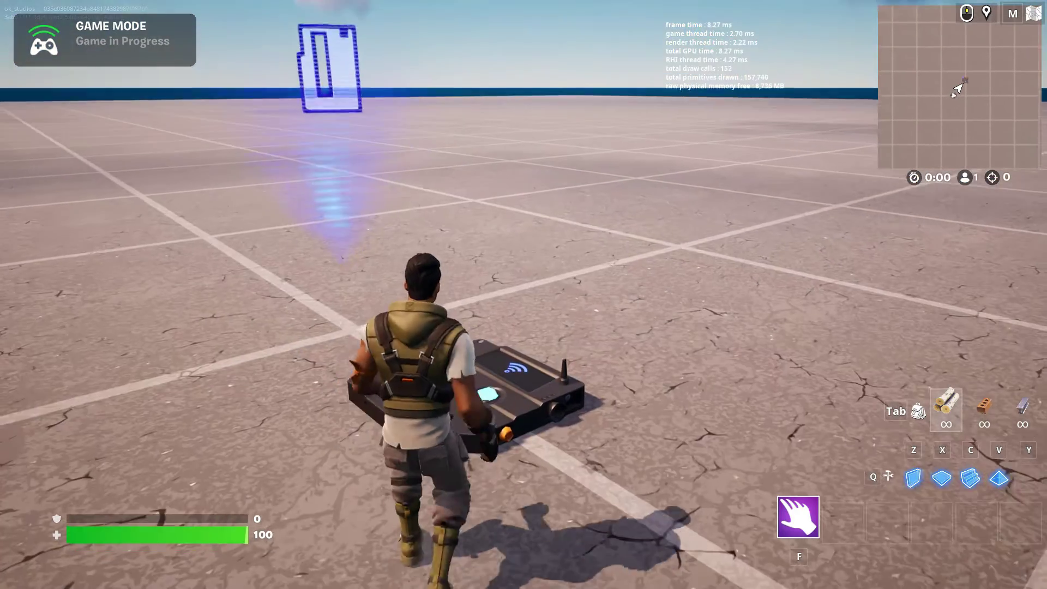
{"action": "key", "text": "w"}
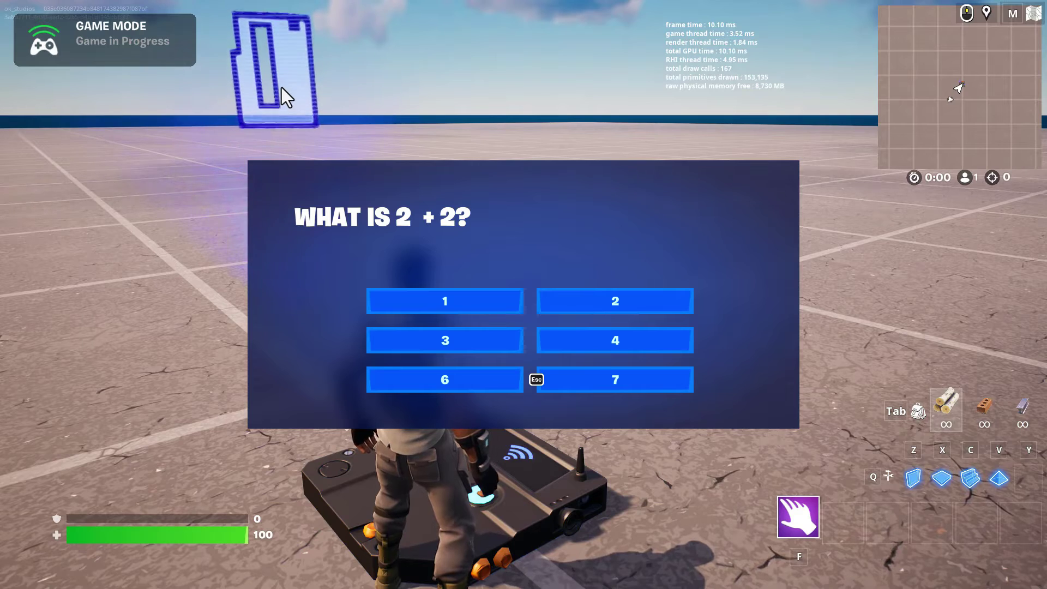
Step: Answer the quiz questions with "4" and "California", and end the game
{"action": "left_click", "coordinate": [620, 345]}
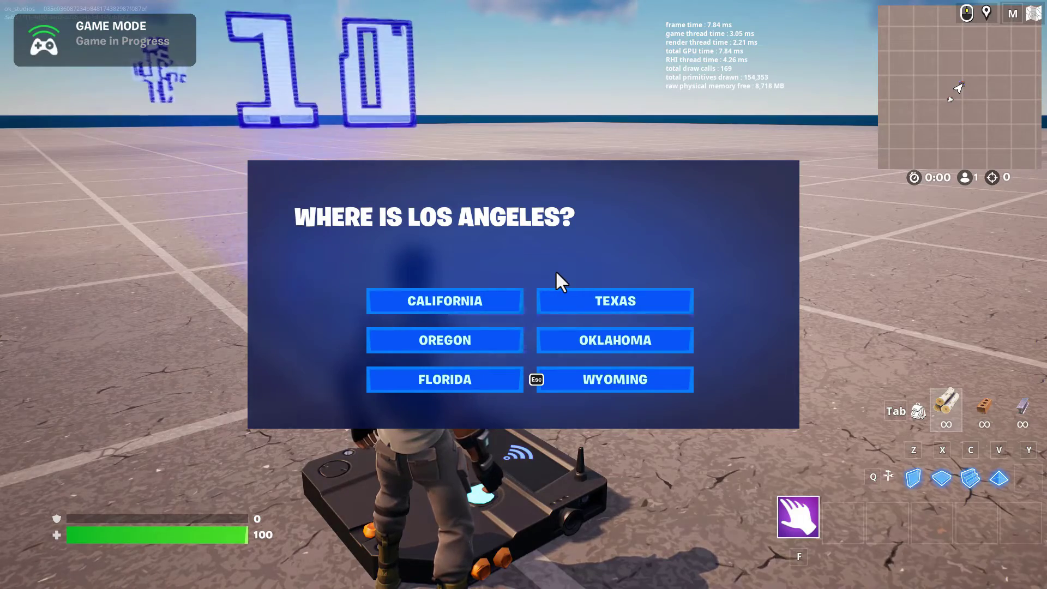
{"action": "left_click", "coordinate": [466, 299]}
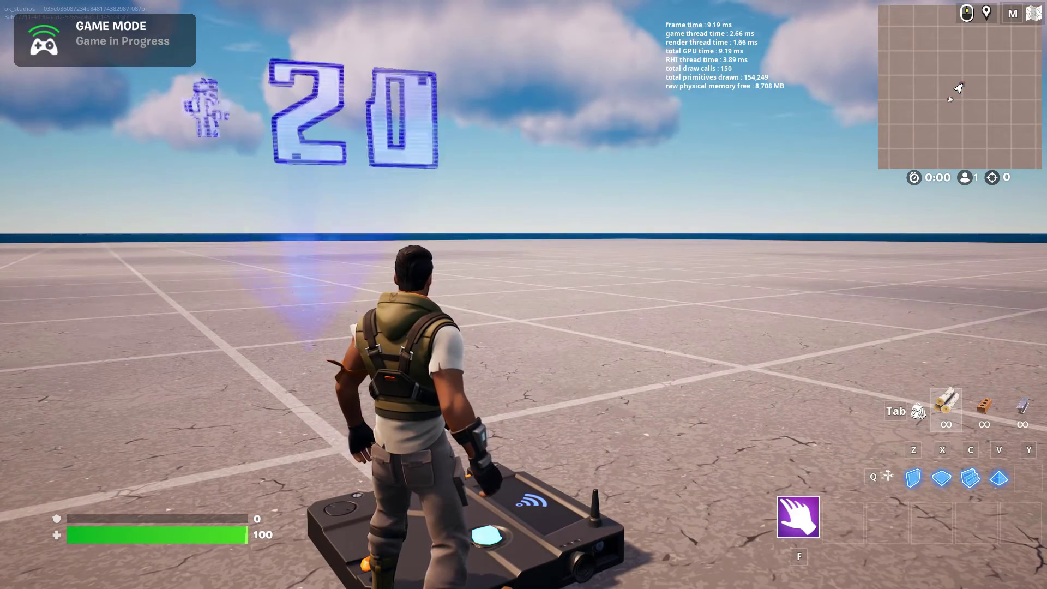
{"action": "key", "text": "Escape"}
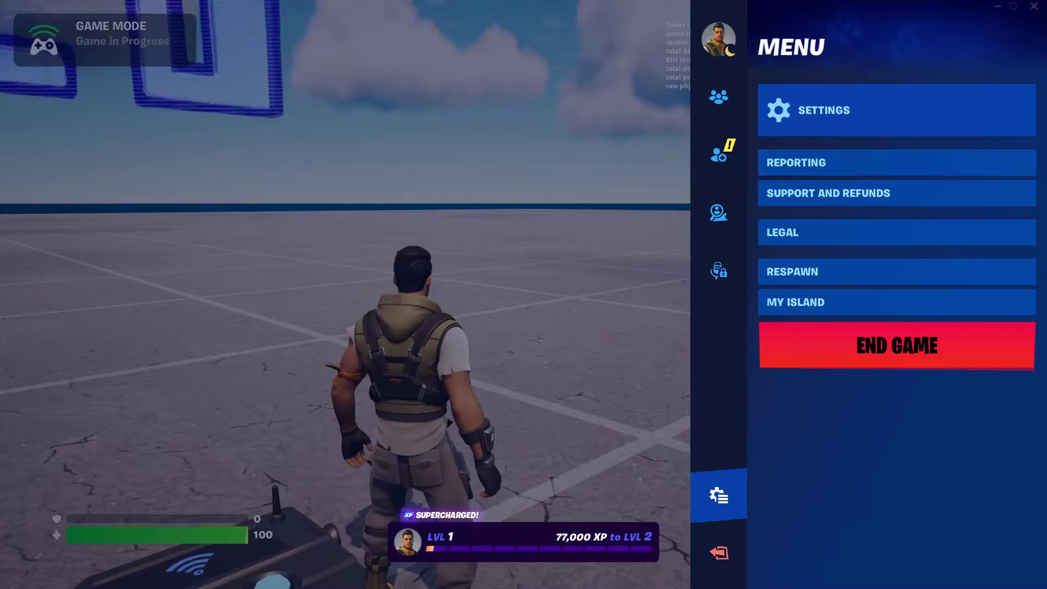
{"action": "left_click", "coordinate": [917, 343]}
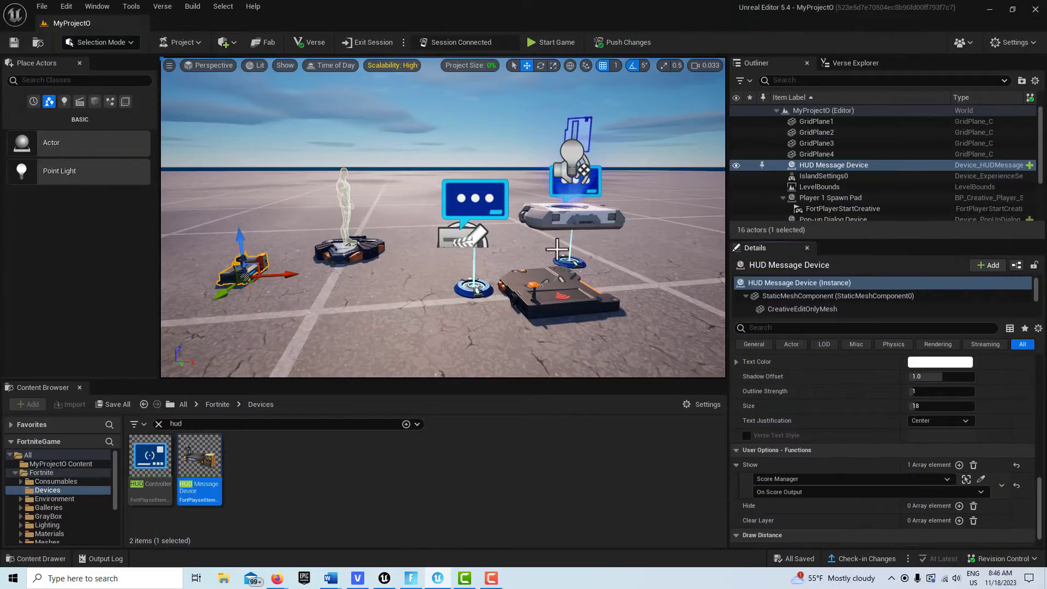
Step: Inspect the placed quiz devices and examine the first Pop-up Dialog Device's title, response type, button texts and Show function binding
{"action": "left_click", "coordinate": [482, 274]}
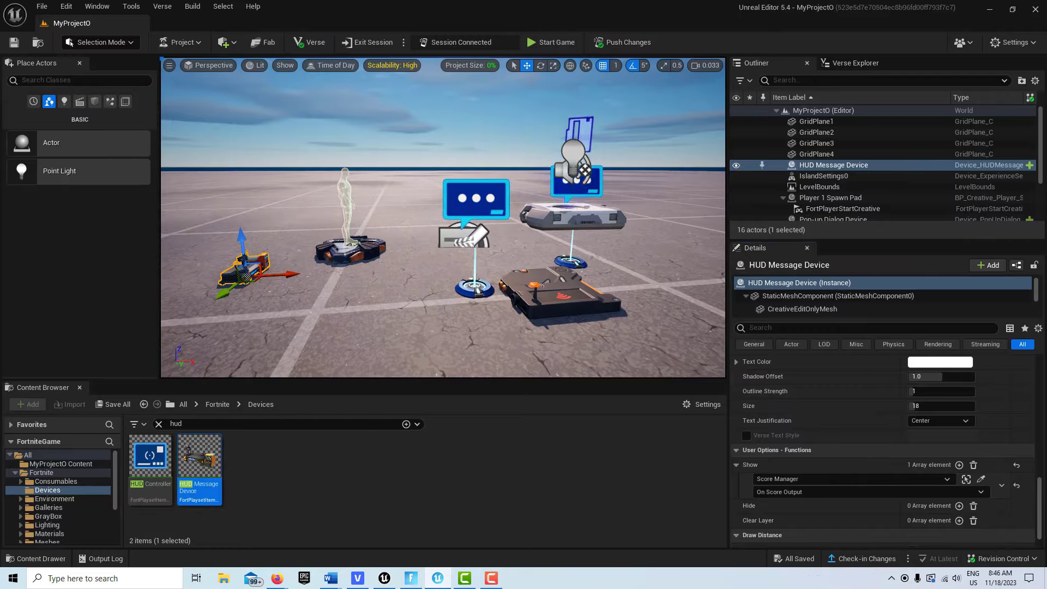
{"action": "left_click", "coordinate": [582, 264]}
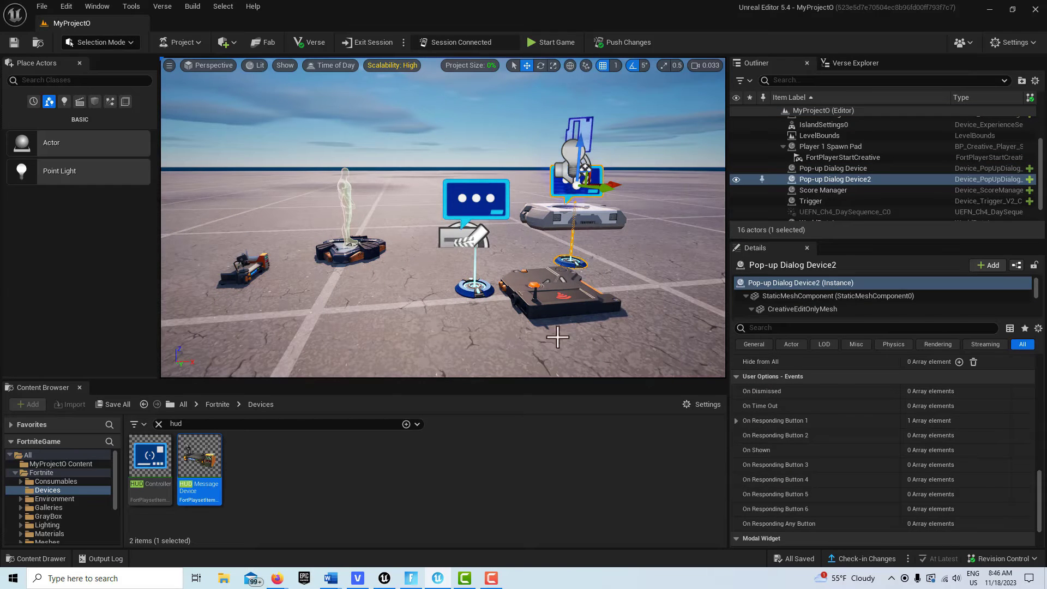
{"action": "left_click", "coordinate": [565, 312]}
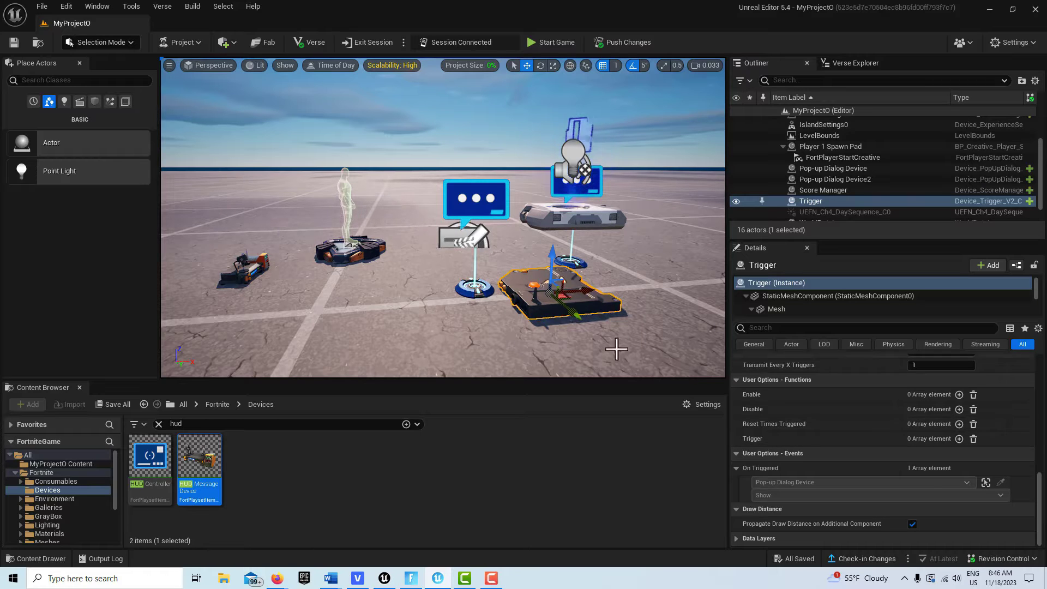
{"action": "left_click", "coordinate": [833, 171]}
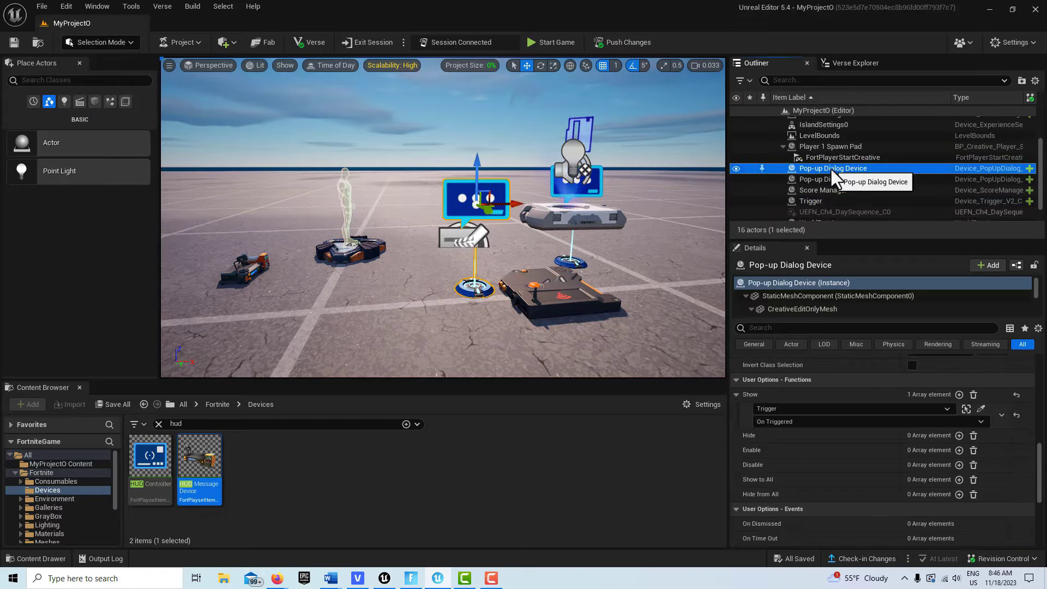
{"action": "scroll", "coordinate": [827, 441], "scroll_direction": "up", "scroll_amount": 10}
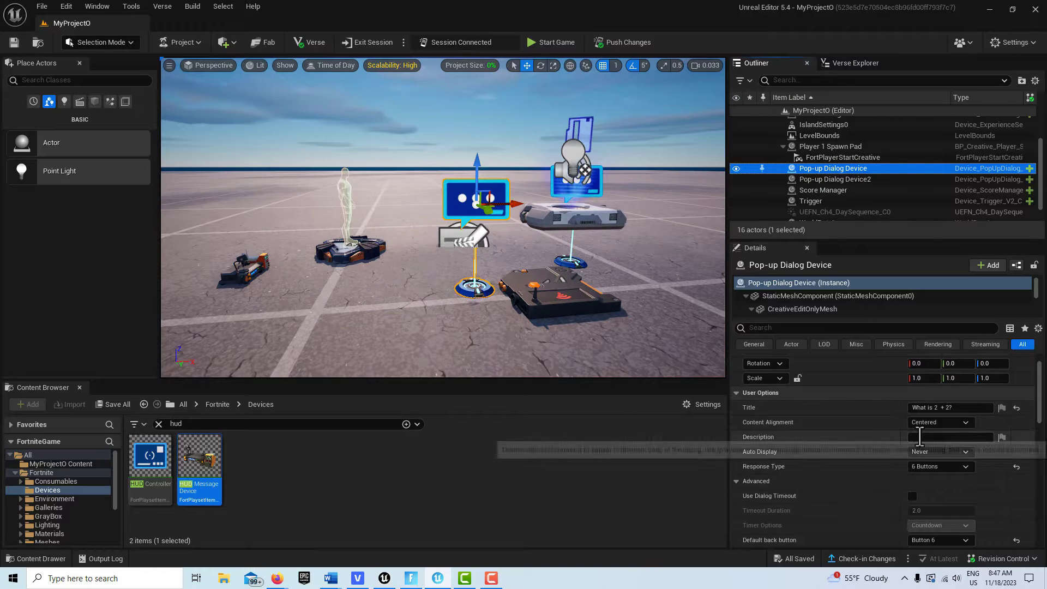
{"action": "scroll", "coordinate": [928, 439], "scroll_direction": "down", "scroll_amount": 2}
{"action": "scroll", "coordinate": [927, 437], "scroll_direction": "down", "scroll_amount": 4}
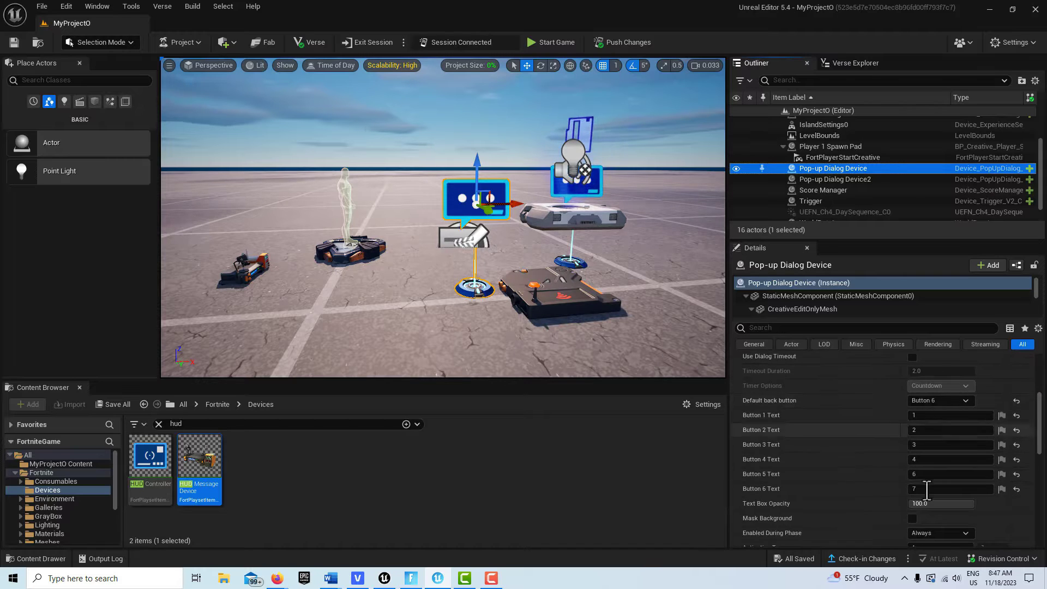
{"action": "scroll", "coordinate": [928, 481], "scroll_direction": "down", "scroll_amount": 5}
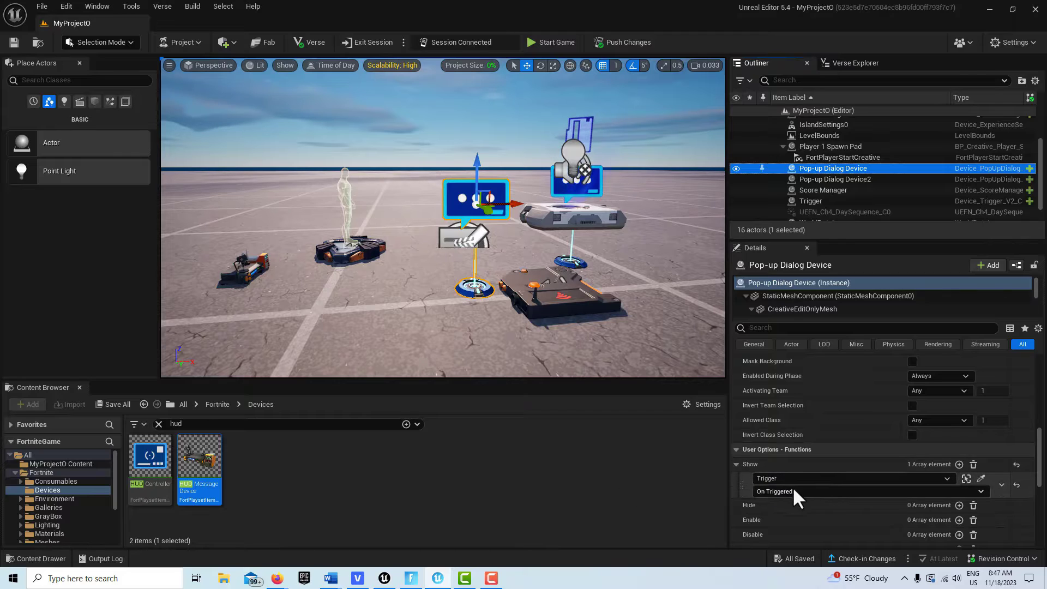
Step: Examine Pop-up Dialog Device2's Show binding, title and button texts, comparing its answers with those of the first Pop-up Dialog Device
{"action": "left_click", "coordinate": [845, 177]}
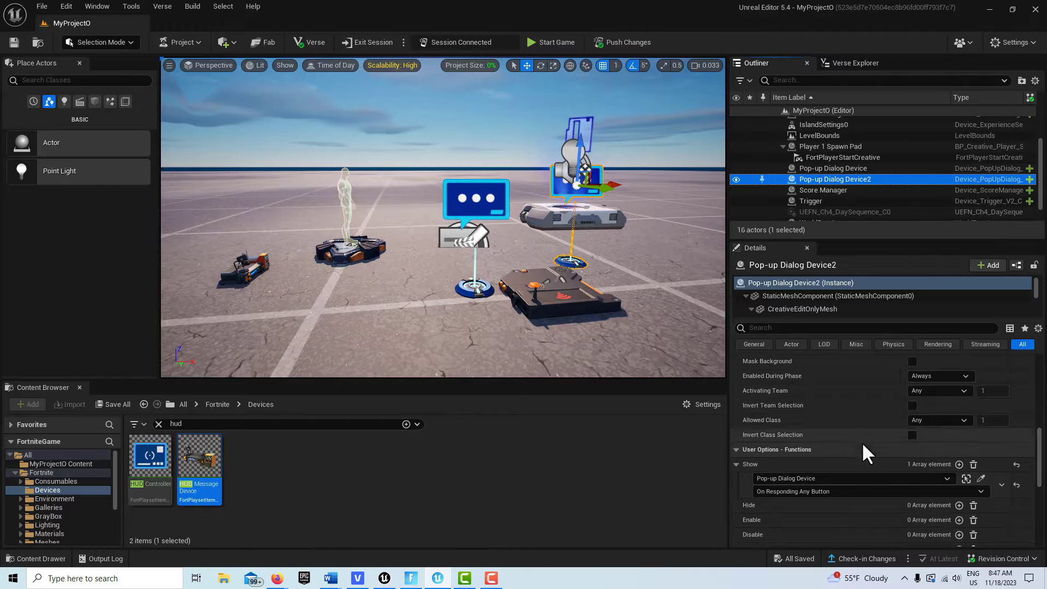
{"action": "scroll", "coordinate": [856, 511], "scroll_direction": "down", "scroll_amount": 2}
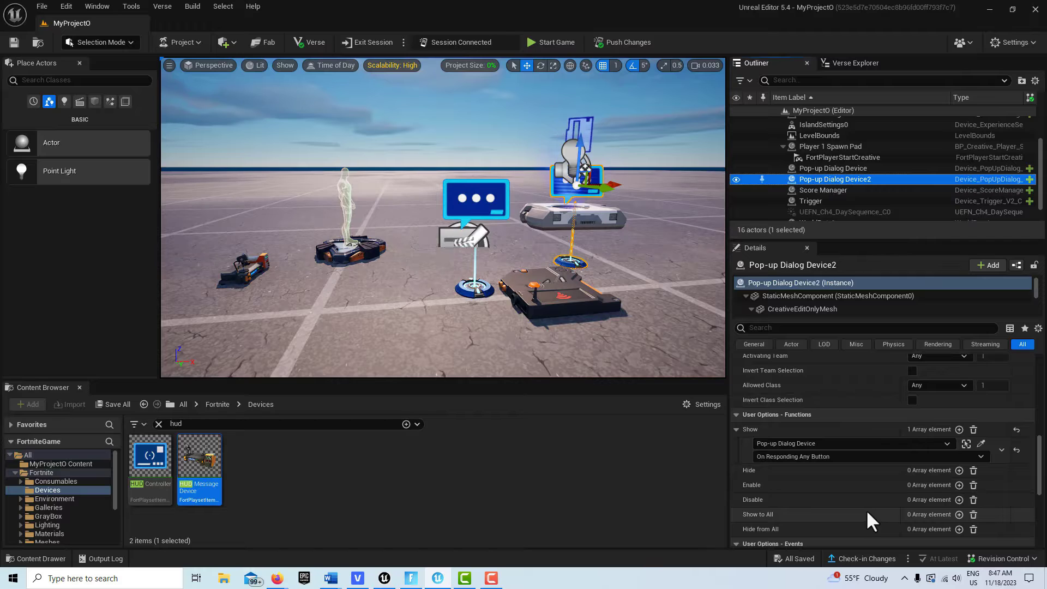
{"action": "scroll", "coordinate": [862, 507], "scroll_direction": "up", "scroll_amount": 5}
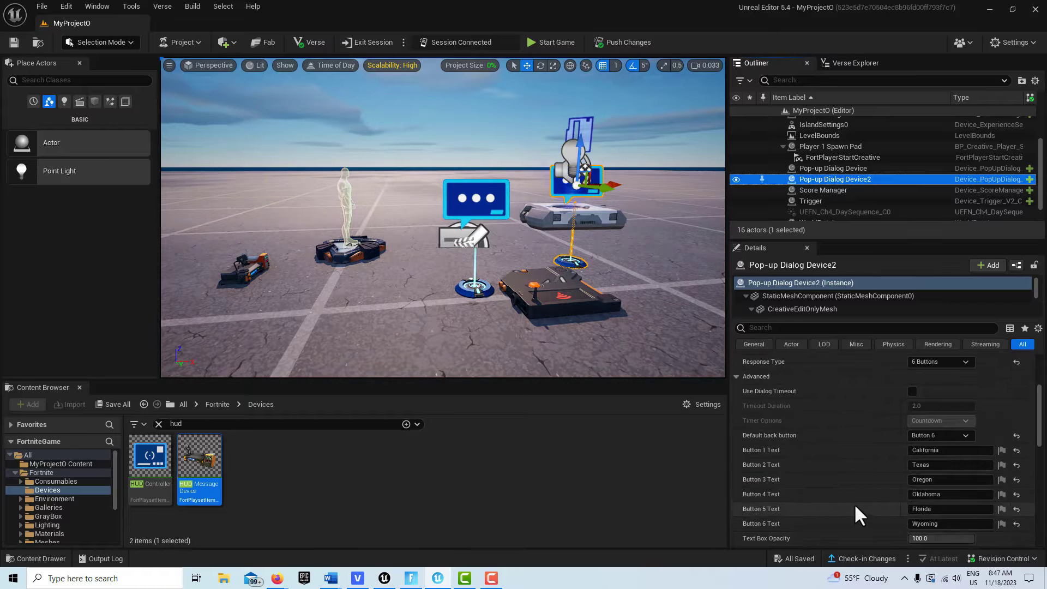
{"action": "scroll", "coordinate": [851, 479], "scroll_direction": "up", "scroll_amount": 4}
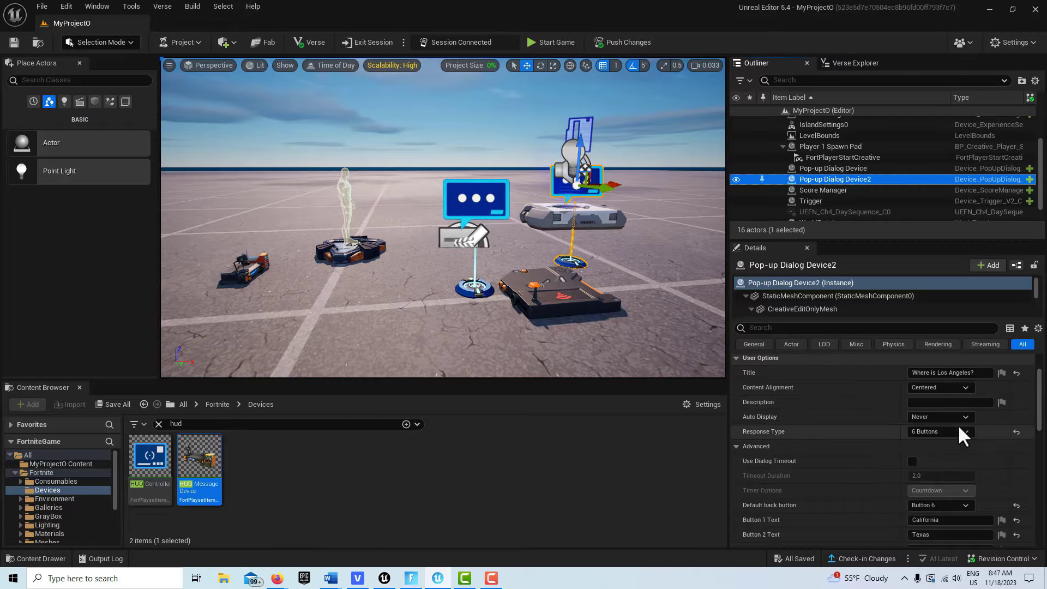
{"action": "scroll", "coordinate": [951, 407], "scroll_direction": "down", "scroll_amount": 4}
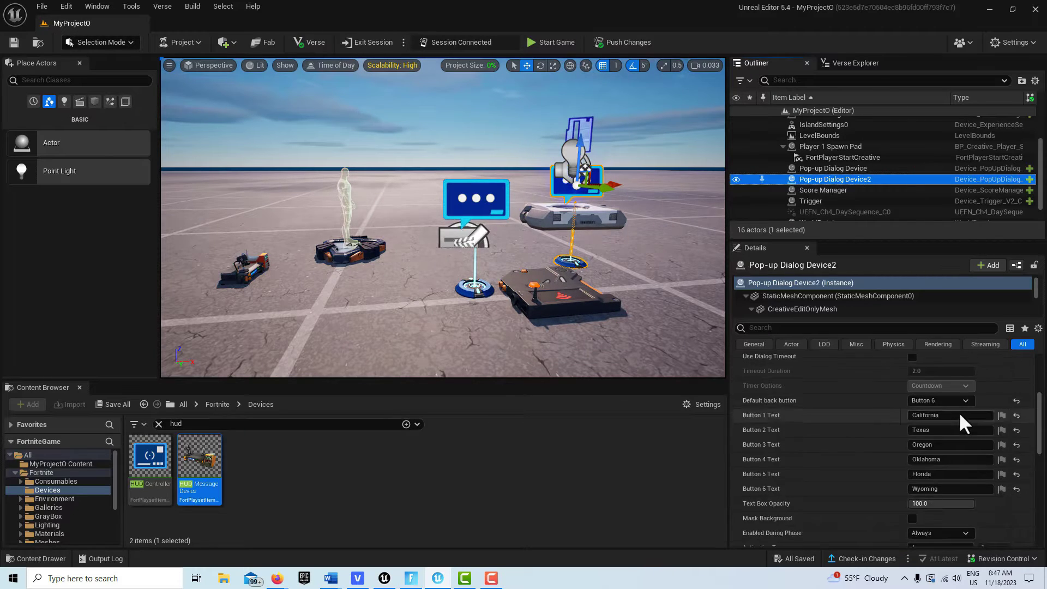
{"action": "scroll", "coordinate": [936, 448], "scroll_direction": "down", "scroll_amount": 4}
{"action": "scroll", "coordinate": [936, 451], "scroll_direction": "up", "scroll_amount": 3}
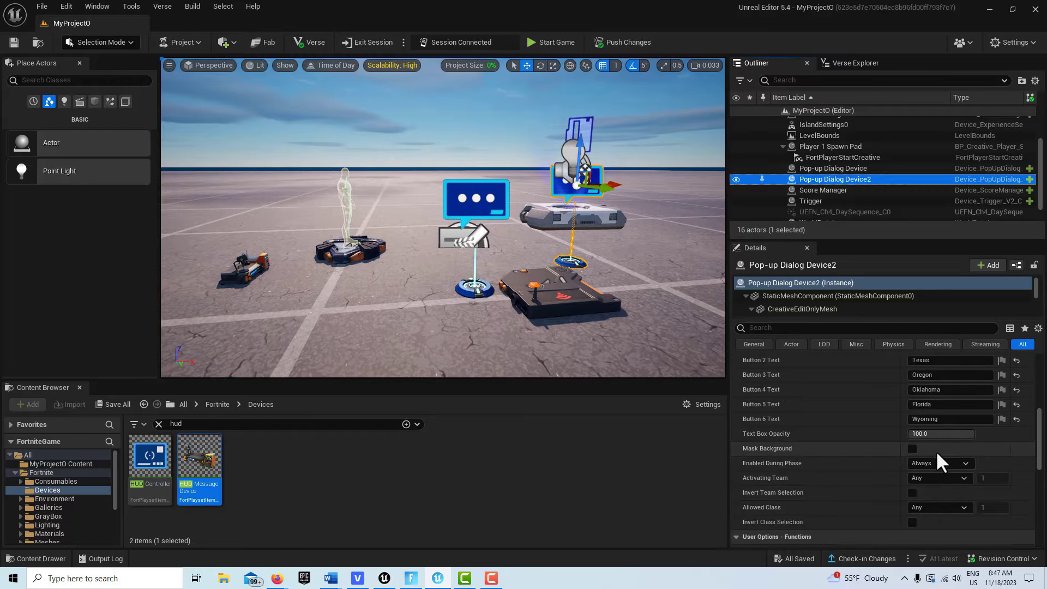
{"action": "left_click", "coordinate": [849, 169]}
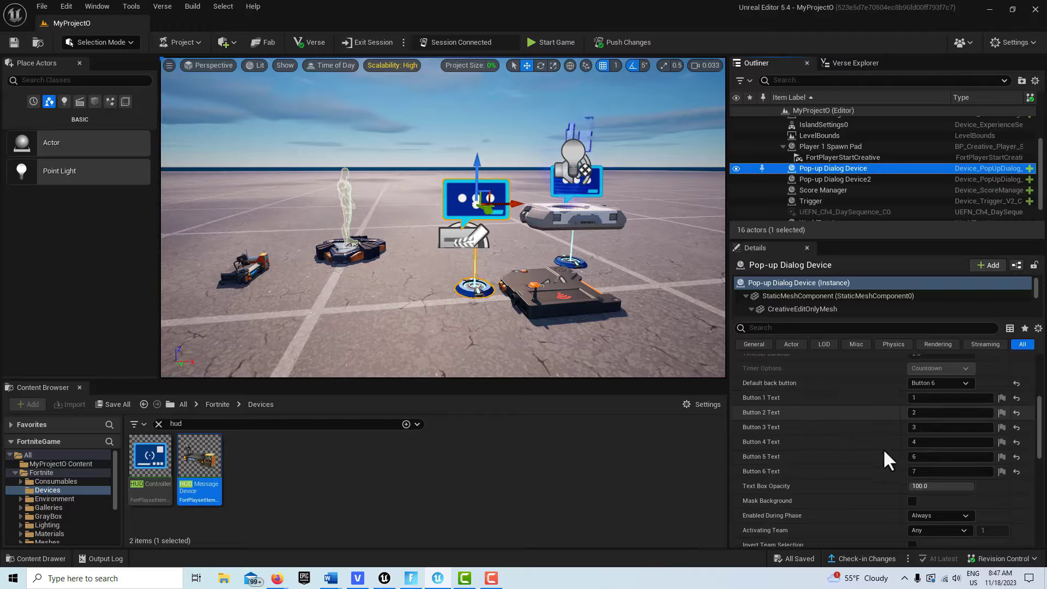
{"action": "left_click", "coordinate": [857, 179]}
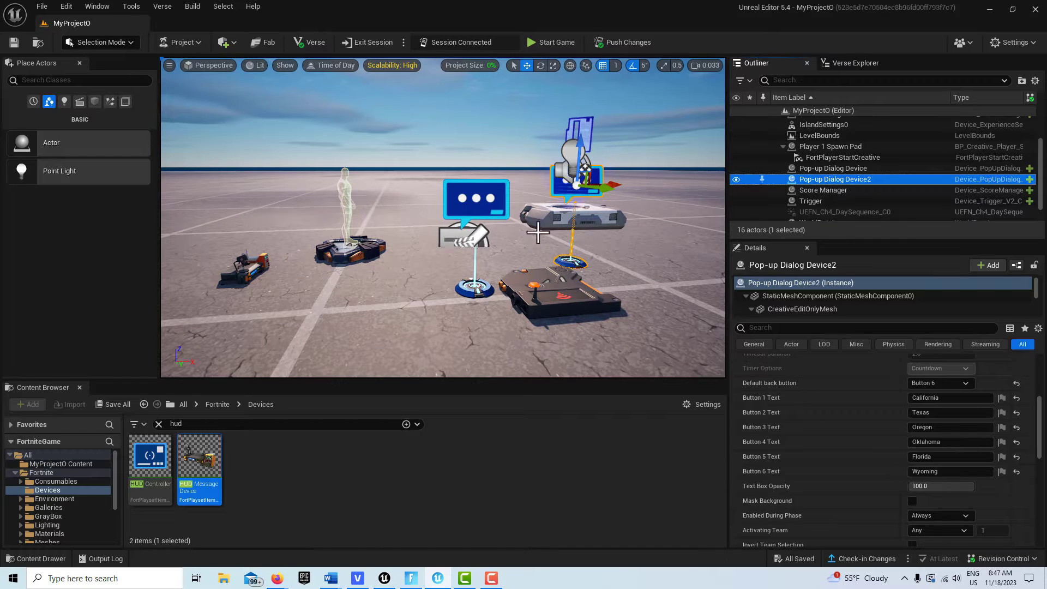
Step: Set the Score Manager's Score Value to 10 and push the change to the session, saving the Score Manager
{"action": "left_click", "coordinate": [602, 216]}
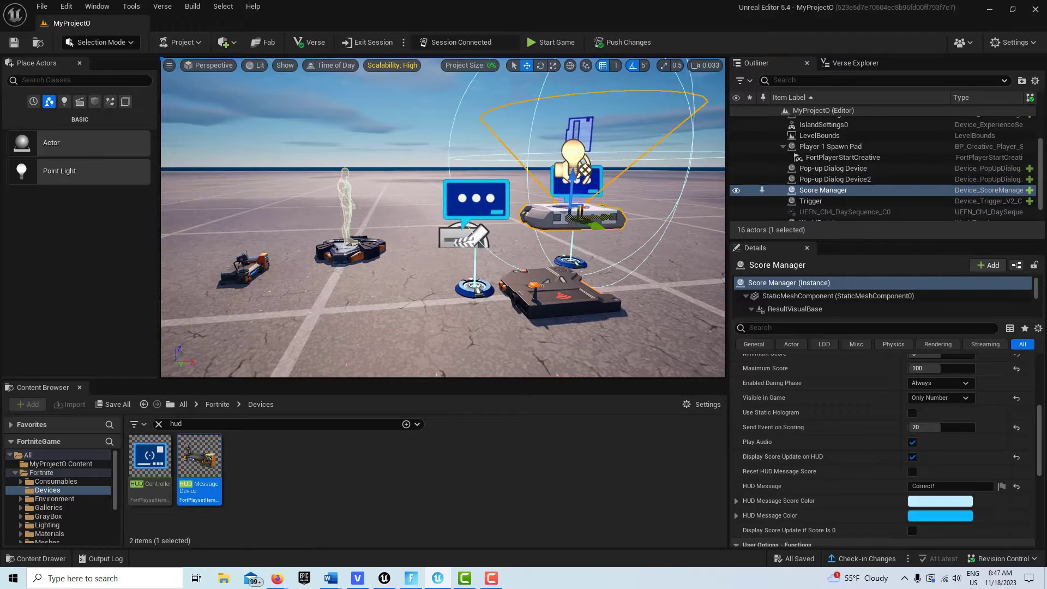
{"action": "scroll", "coordinate": [851, 472], "scroll_direction": "up", "scroll_amount": 5}
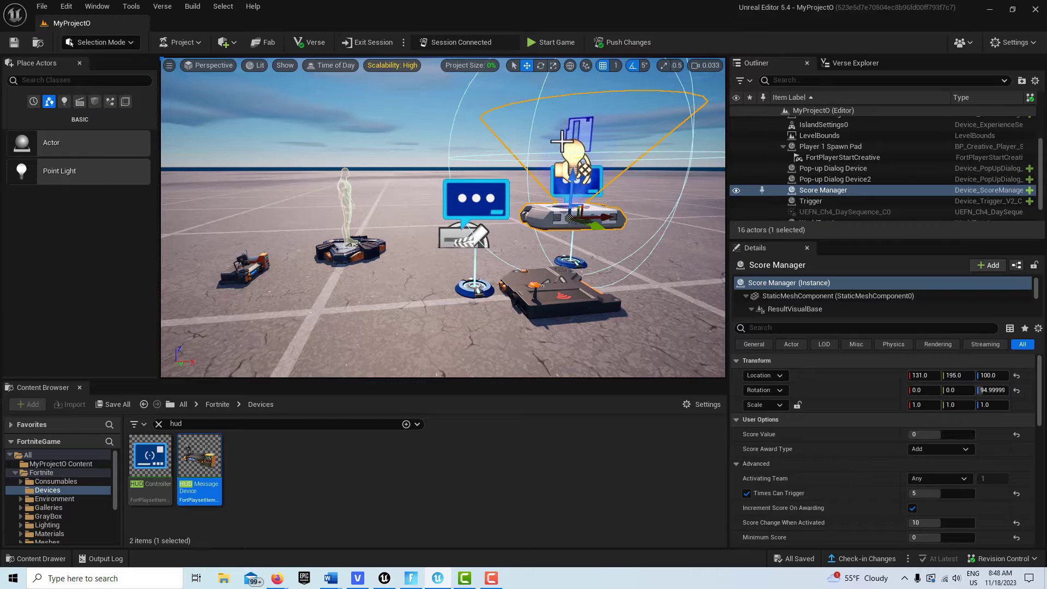
{"action": "scroll", "coordinate": [841, 451], "scroll_direction": "down", "scroll_amount": 2}
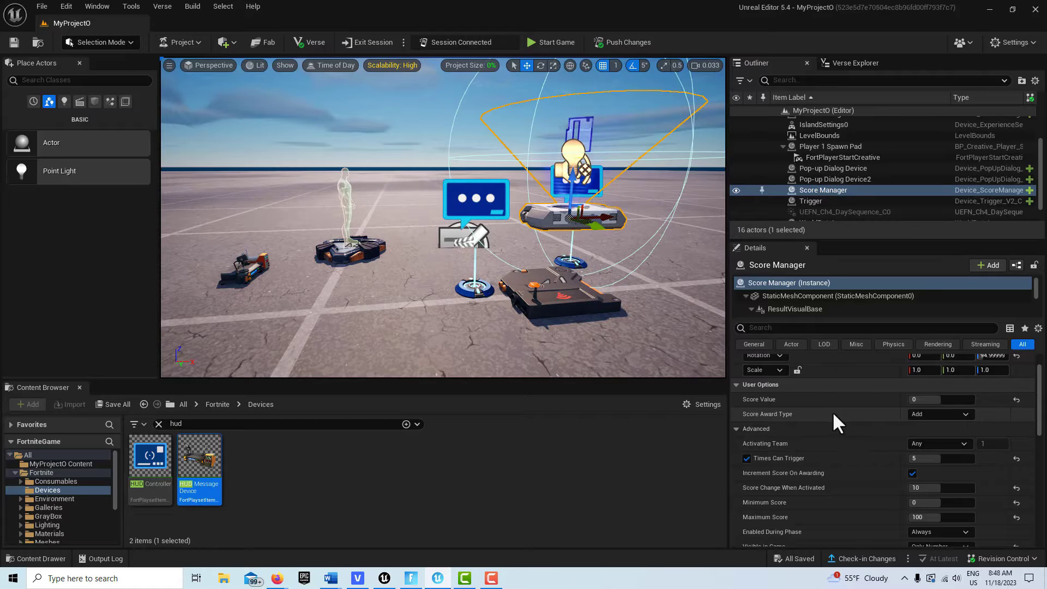
{"action": "mouse_move", "coordinate": [771, 402]}
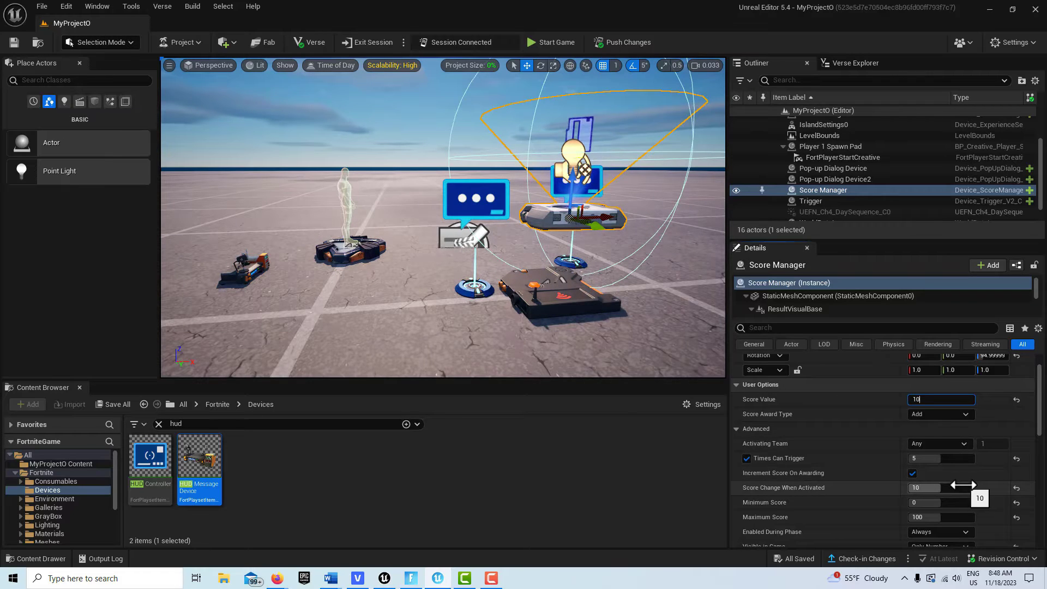
{"action": "key", "text": "Return"}
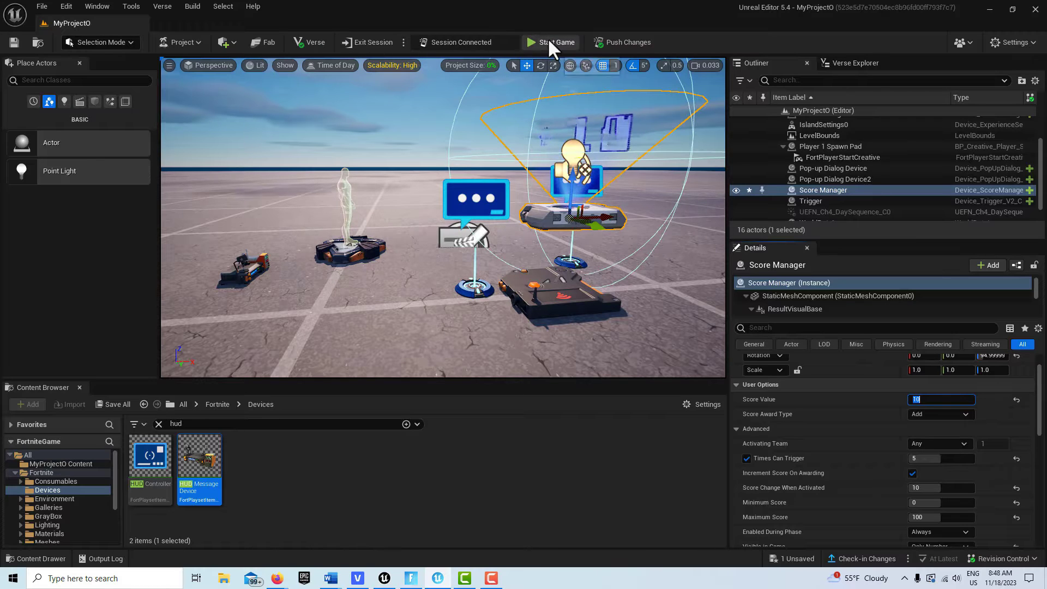
{"action": "left_click", "coordinate": [619, 38]}
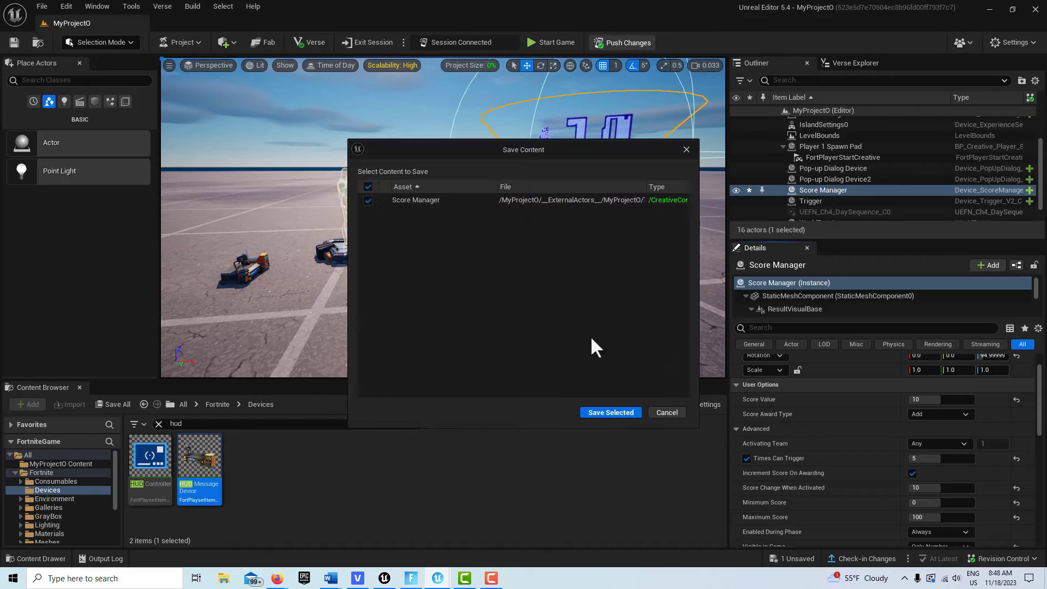
{"action": "left_click", "coordinate": [624, 411]}
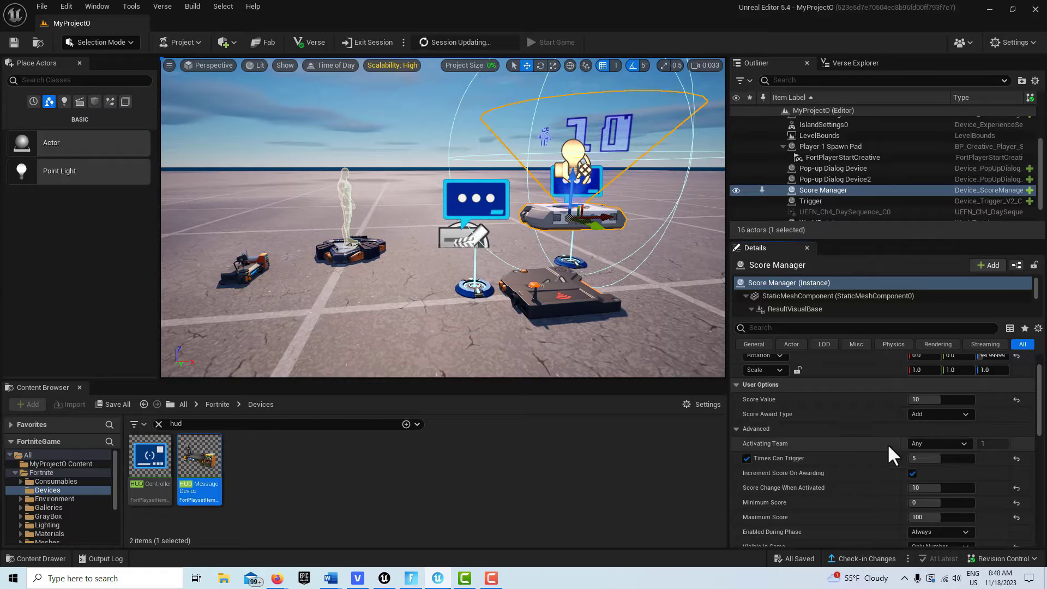
Step: Review the Score Manager's advanced options, including Times Can Trigger, Increment Score On Awarding and the description of Score Change When Activated
{"action": "scroll", "coordinate": [845, 423], "scroll_direction": "down", "scroll_amount": 3}
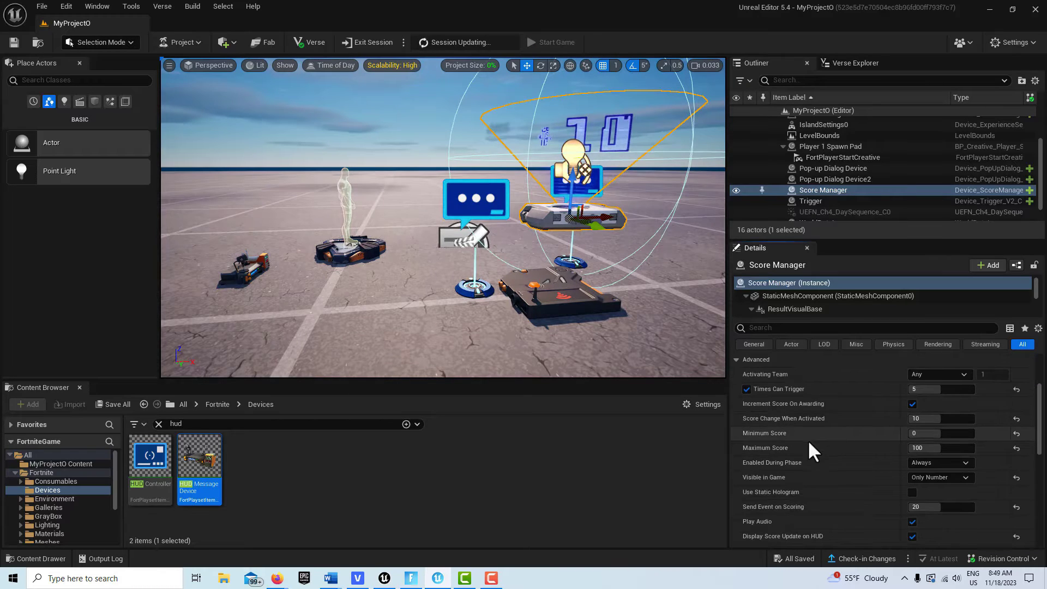
{"action": "scroll", "coordinate": [816, 439], "scroll_direction": "up", "scroll_amount": 1}
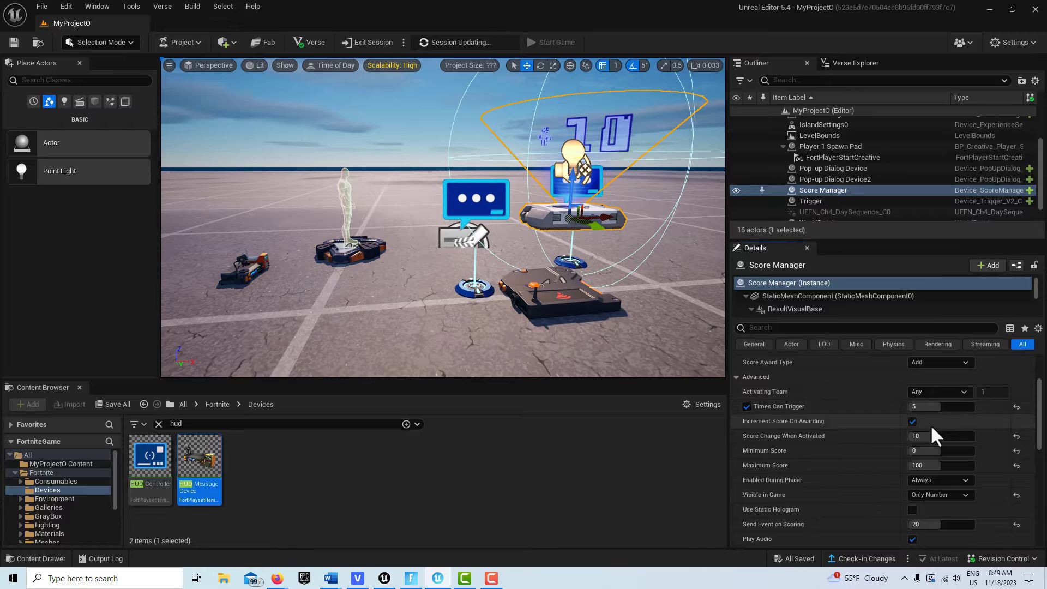
{"action": "scroll", "coordinate": [815, 443], "scroll_direction": "down", "scroll_amount": 1}
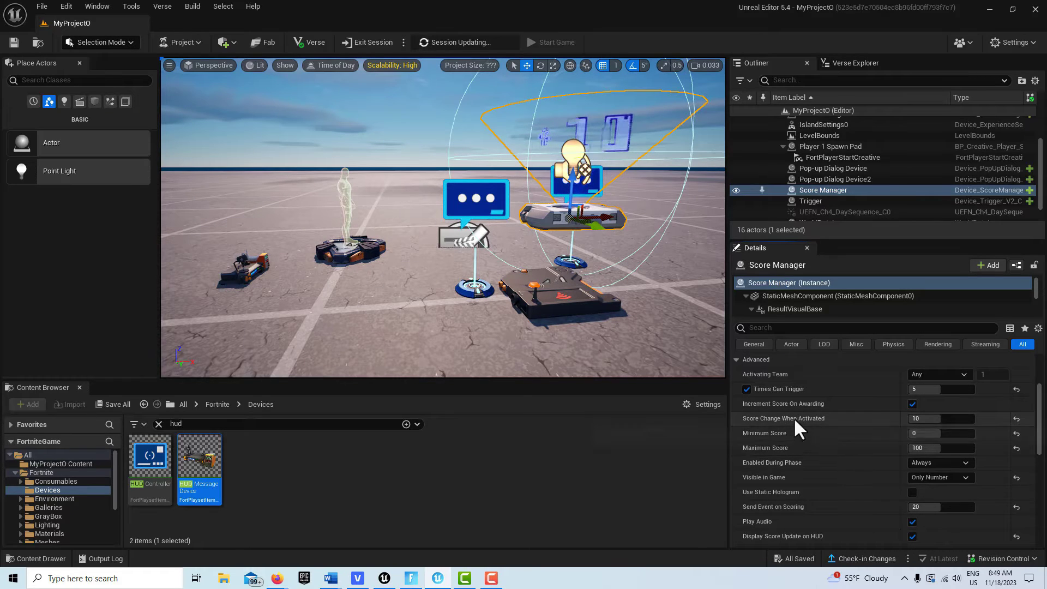
{"action": "mouse_move", "coordinate": [783, 419]}
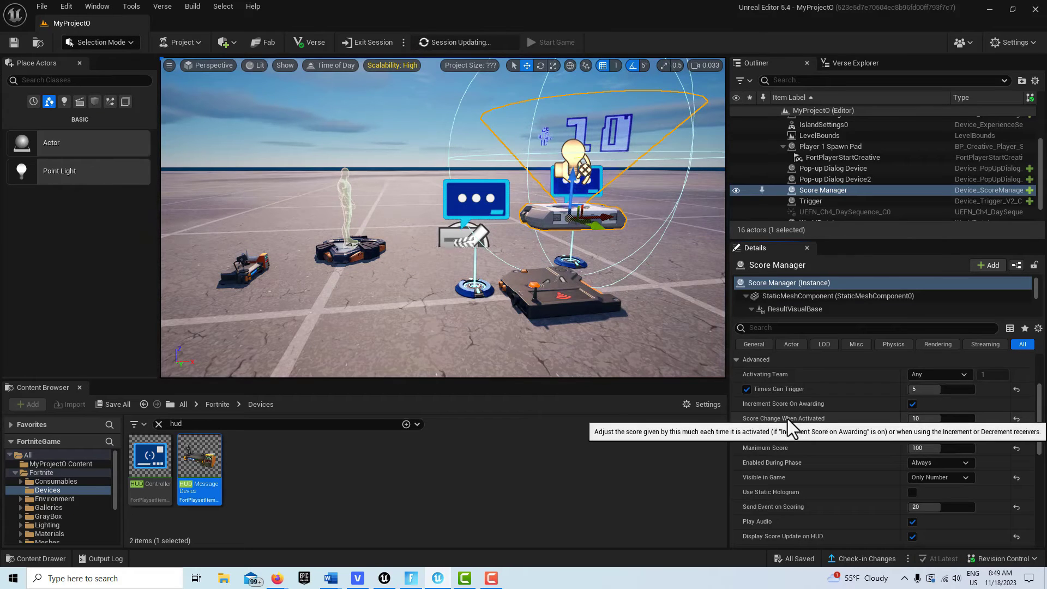
{"action": "scroll", "coordinate": [787, 419], "scroll_direction": "down", "scroll_amount": 1}
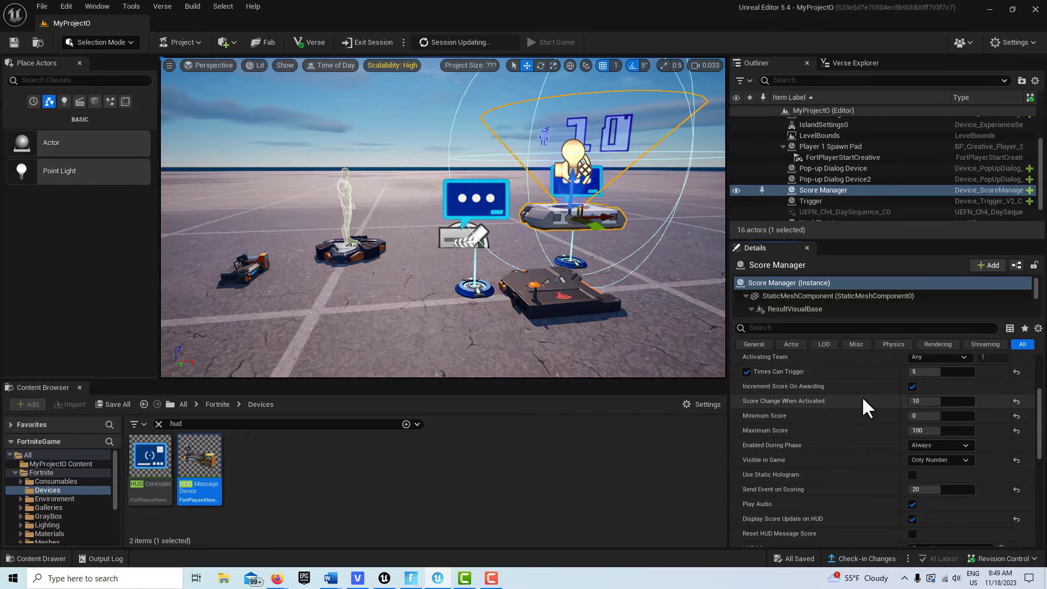
Step: Remove all elements from the Score Manager's Activate function and review its Increment bindings and score options
{"action": "scroll", "coordinate": [860, 396], "scroll_direction": "down", "scroll_amount": 5}
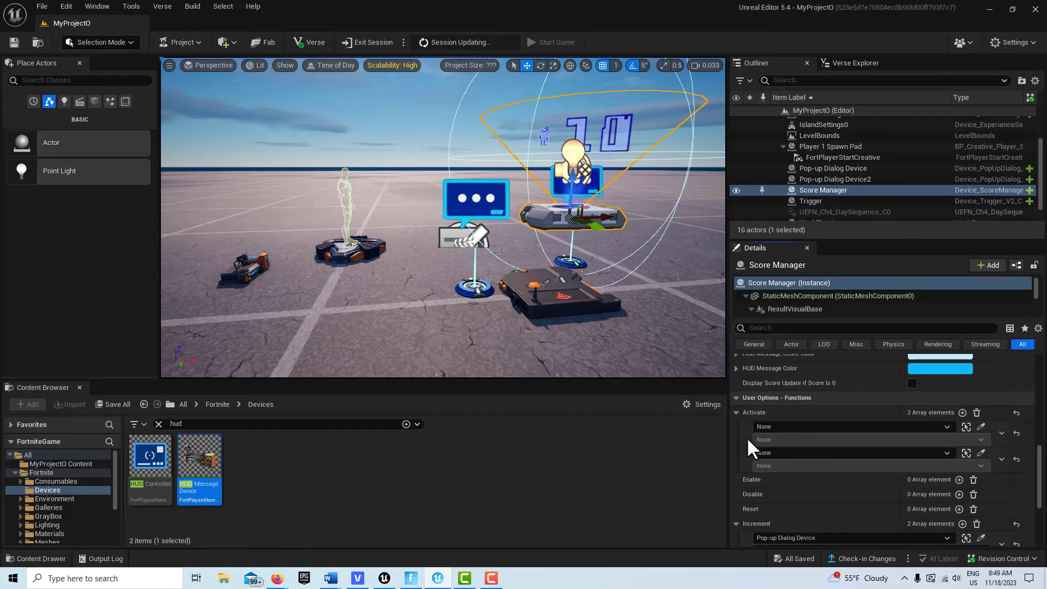
{"action": "left_click", "coordinate": [976, 413]}
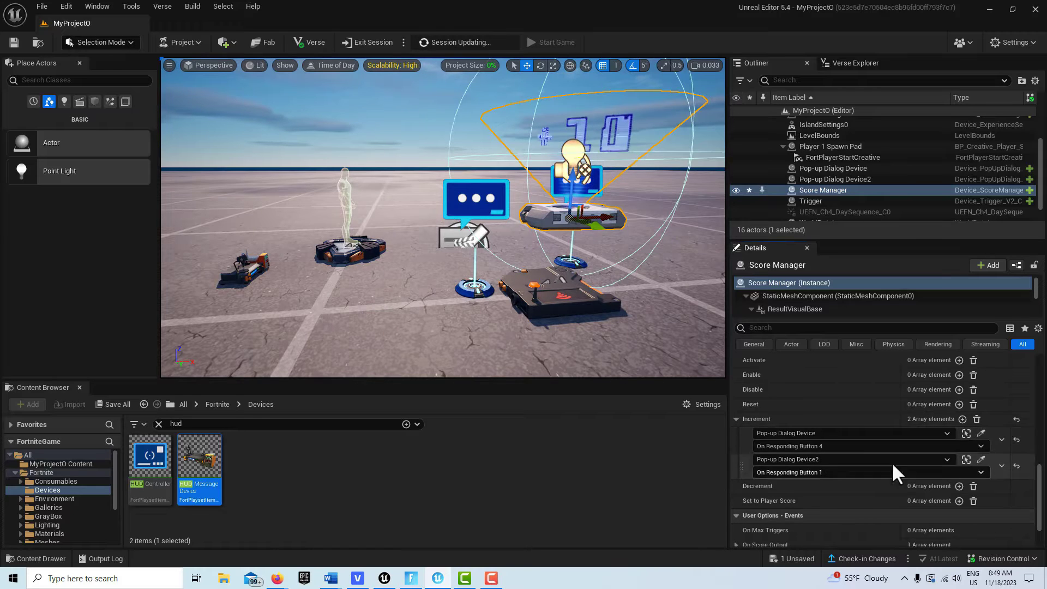
{"action": "scroll", "coordinate": [873, 431], "scroll_direction": "up", "scroll_amount": 10}
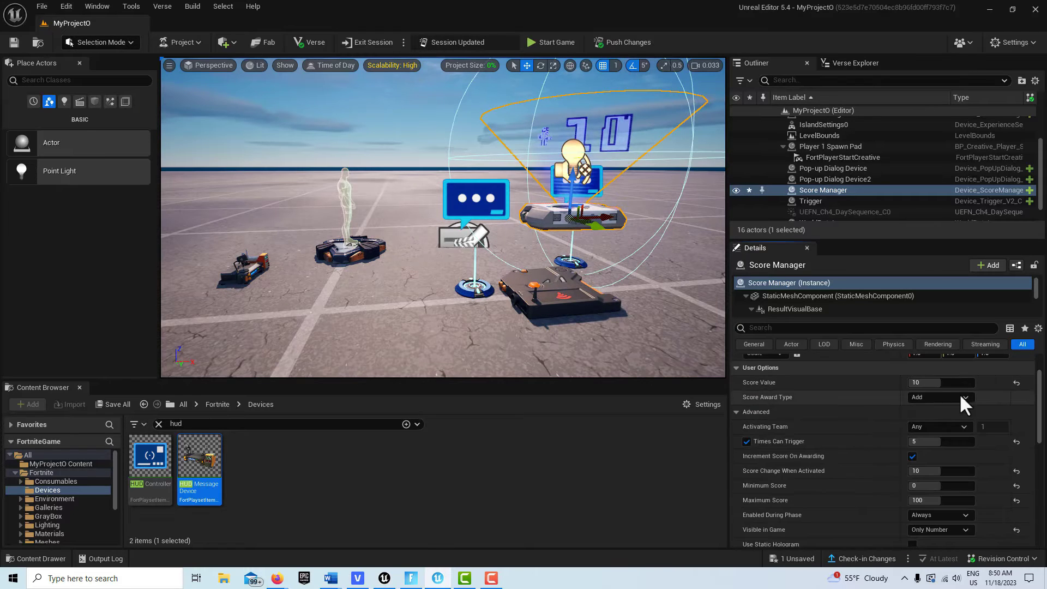
{"action": "scroll", "coordinate": [850, 422], "scroll_direction": "down", "scroll_amount": 10}
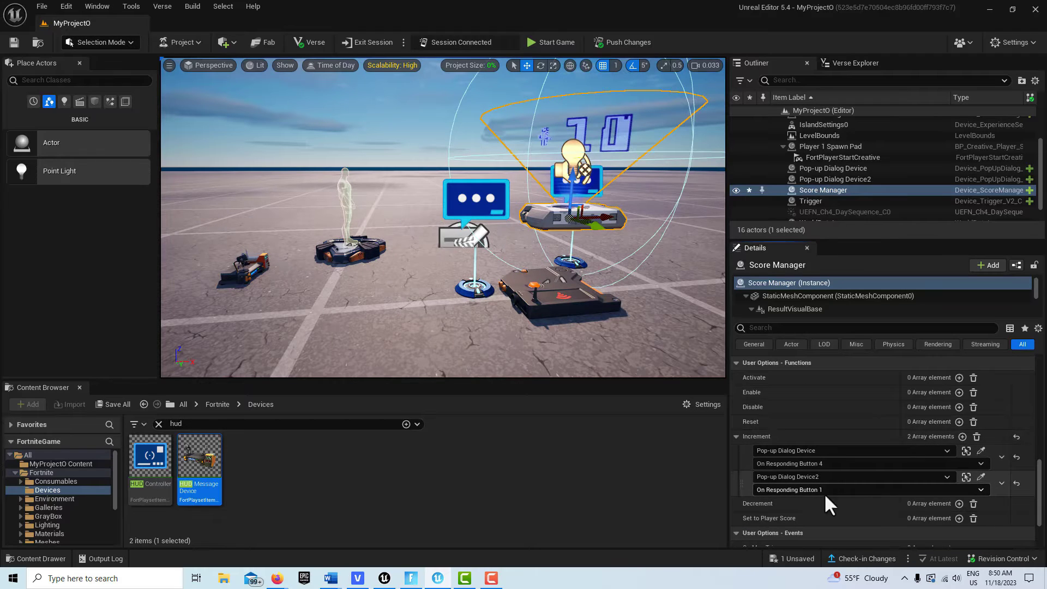
{"action": "scroll", "coordinate": [858, 458], "scroll_direction": "up", "scroll_amount": 8}
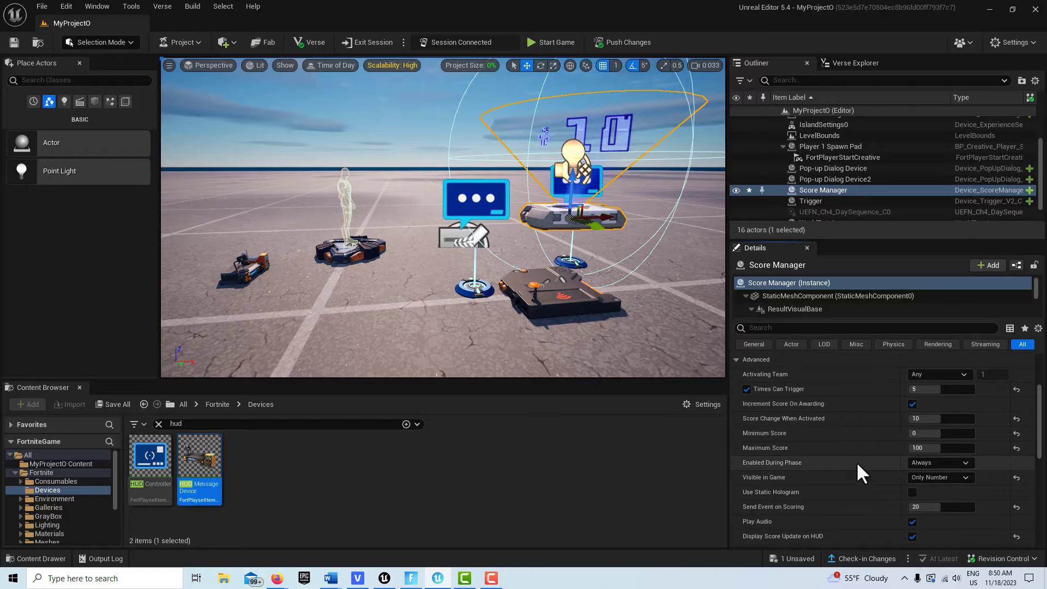
{"action": "scroll", "coordinate": [854, 459], "scroll_direction": "up", "scroll_amount": 3}
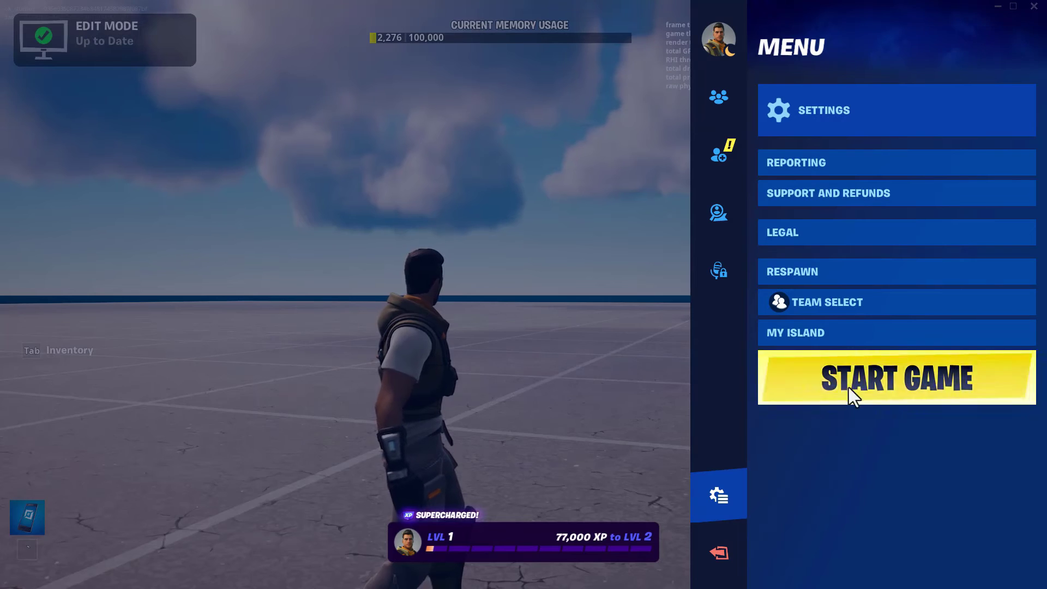
Step: Playtest the island in Fortnite, looking at the score hologram and trigger, end the game and switch back to the Unreal Editor
{"action": "left_click", "coordinate": [848, 388]}
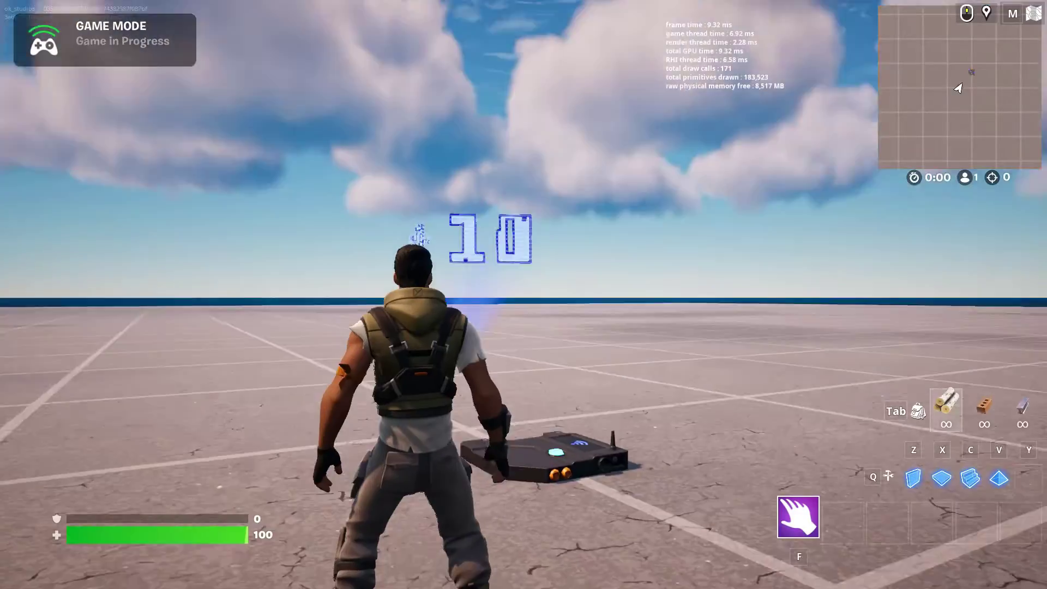
{"action": "key", "text": "w"}
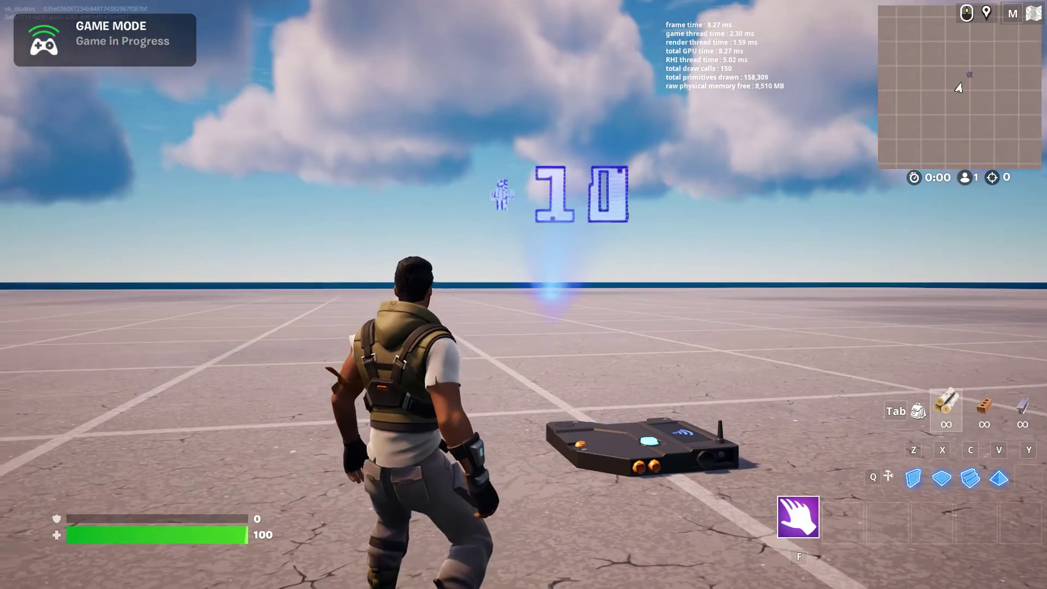
{"action": "key", "text": "Escape"}
{"action": "left_click", "coordinate": [865, 336]}
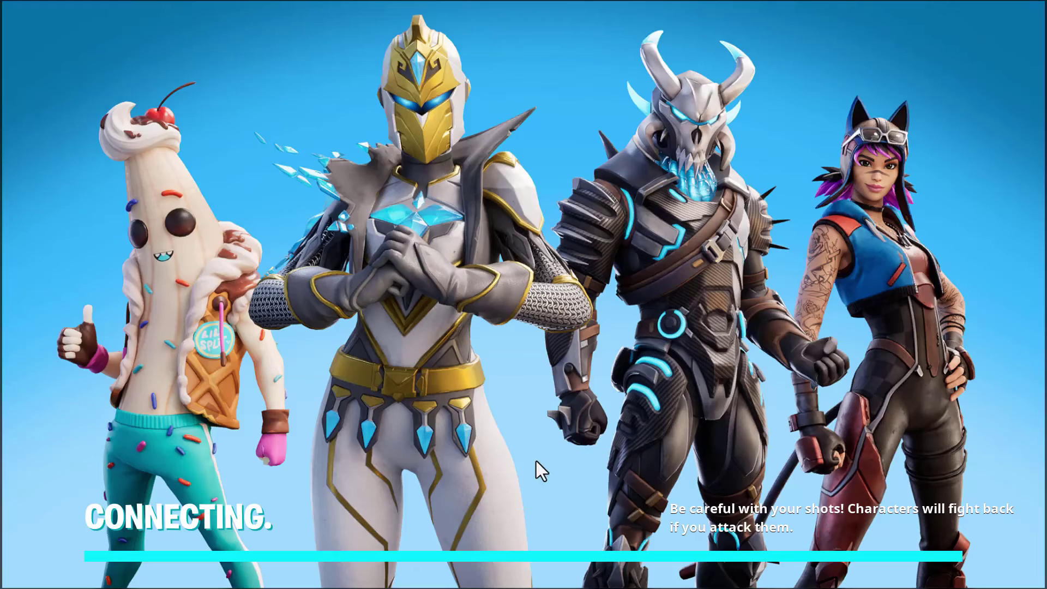
{"action": "key", "text": "Escape"}
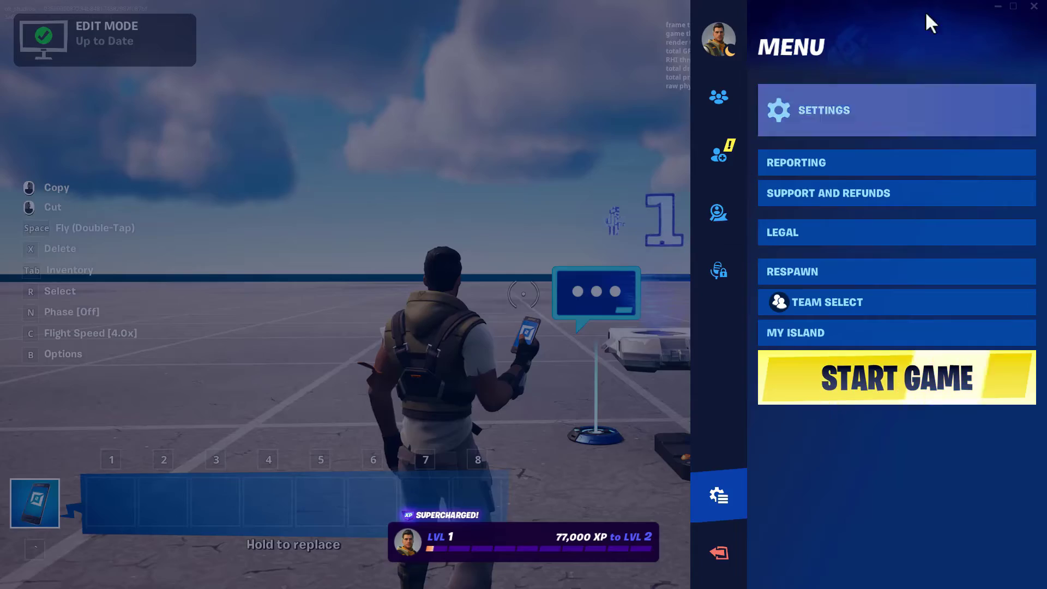
{"action": "key", "text": "alt+Tab"}
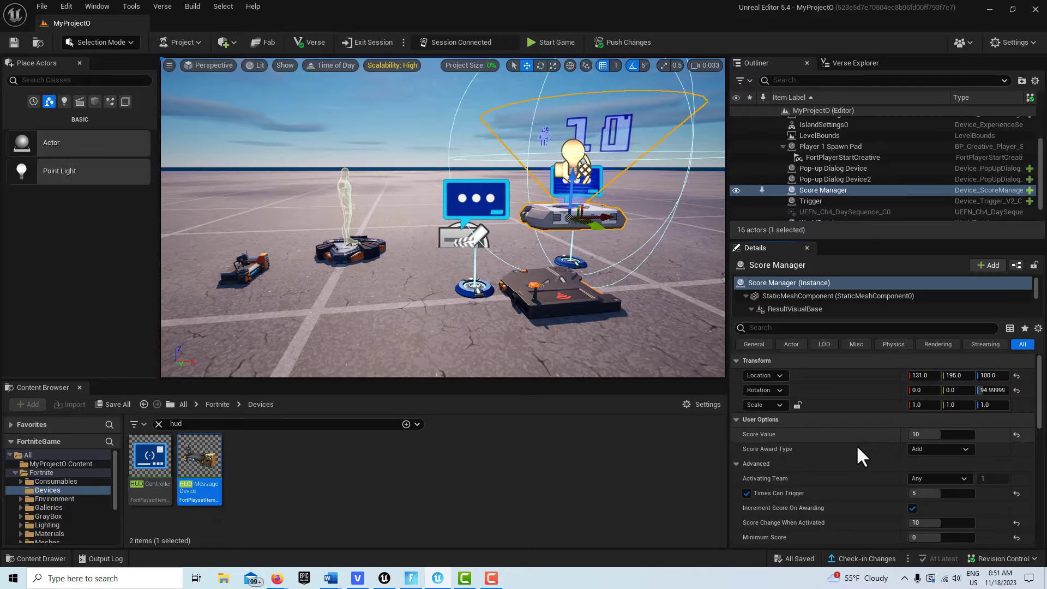
Step: Set the Score Manager's Score Value to 0
{"action": "left_click", "coordinate": [927, 435]}
{"action": "type", "text": "-2000000000"}
{"action": "key", "text": "Return"}
{"action": "left_click", "coordinate": [937, 433]}
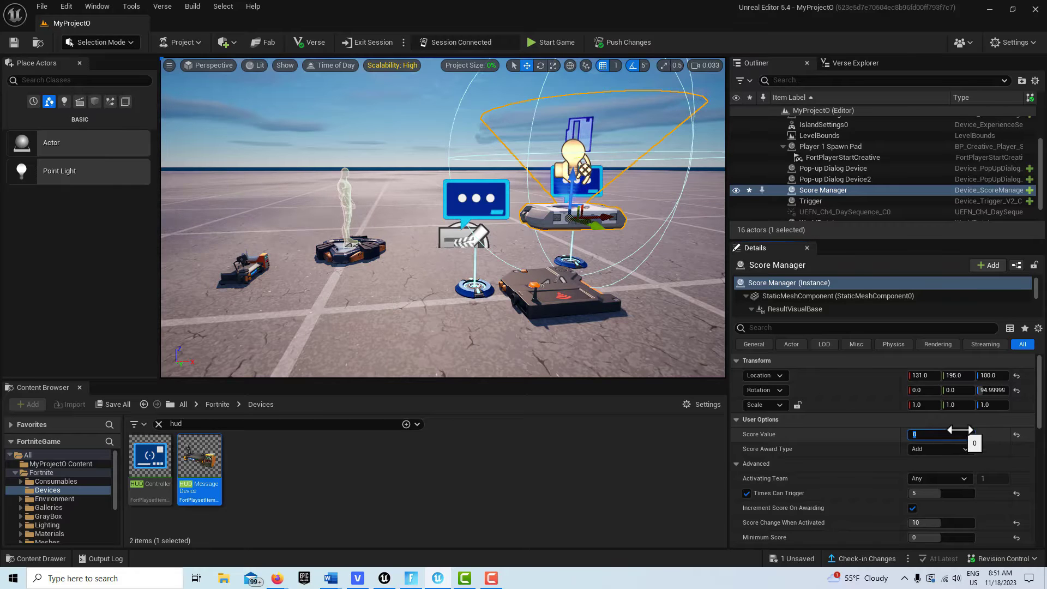
Step: Switch Times Can Trigger off and on again and examine the Score Manager's advanced options through Send Event on Scoring
{"action": "scroll", "coordinate": [859, 447], "scroll_direction": "down", "scroll_amount": 1}
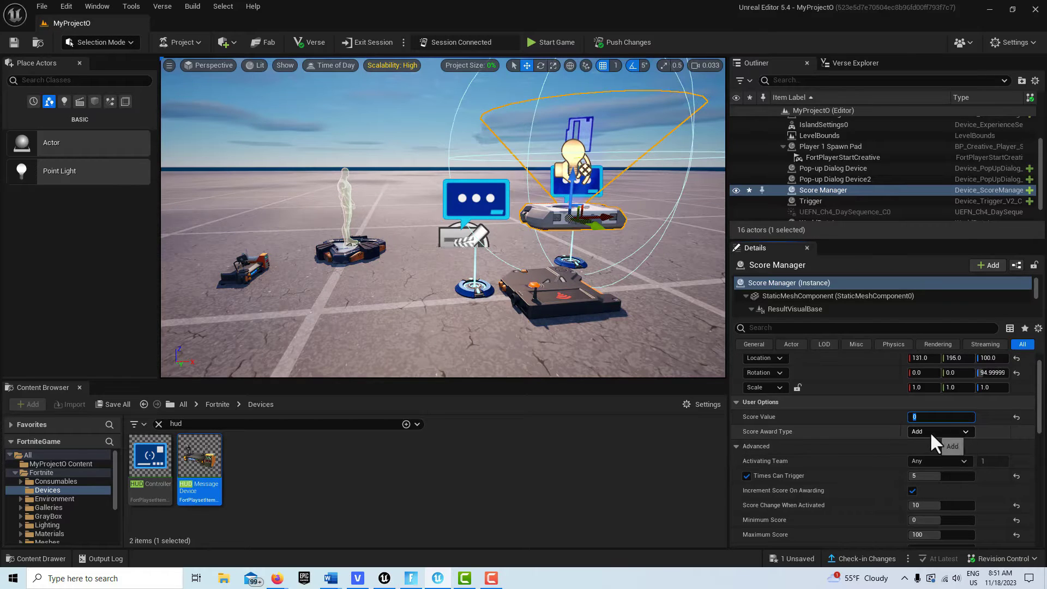
{"action": "scroll", "coordinate": [922, 434], "scroll_direction": "down", "scroll_amount": 3}
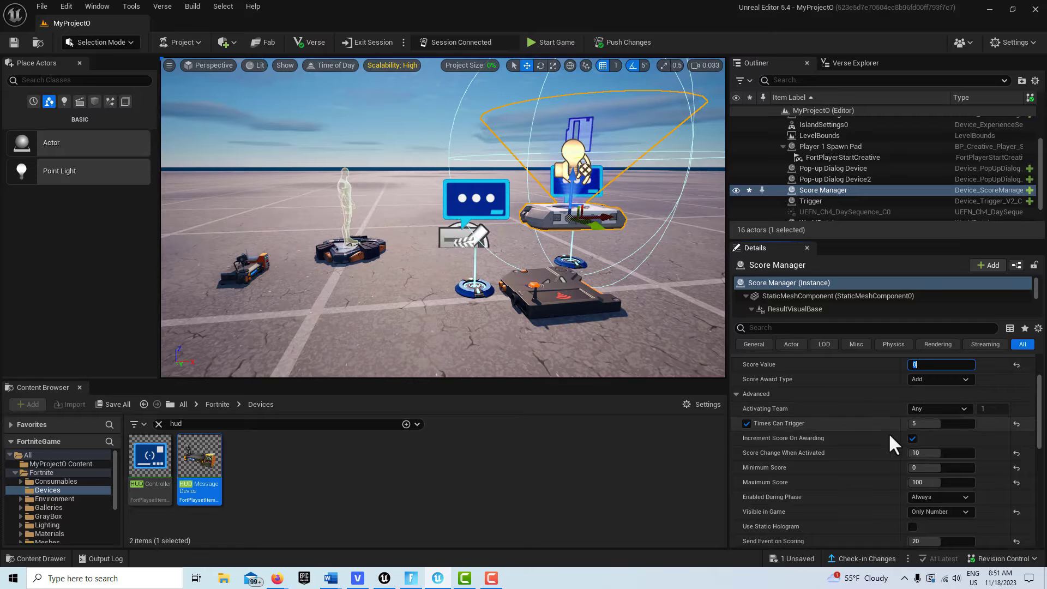
{"action": "left_click", "coordinate": [746, 424]}
{"action": "left_click", "coordinate": [745, 424]}
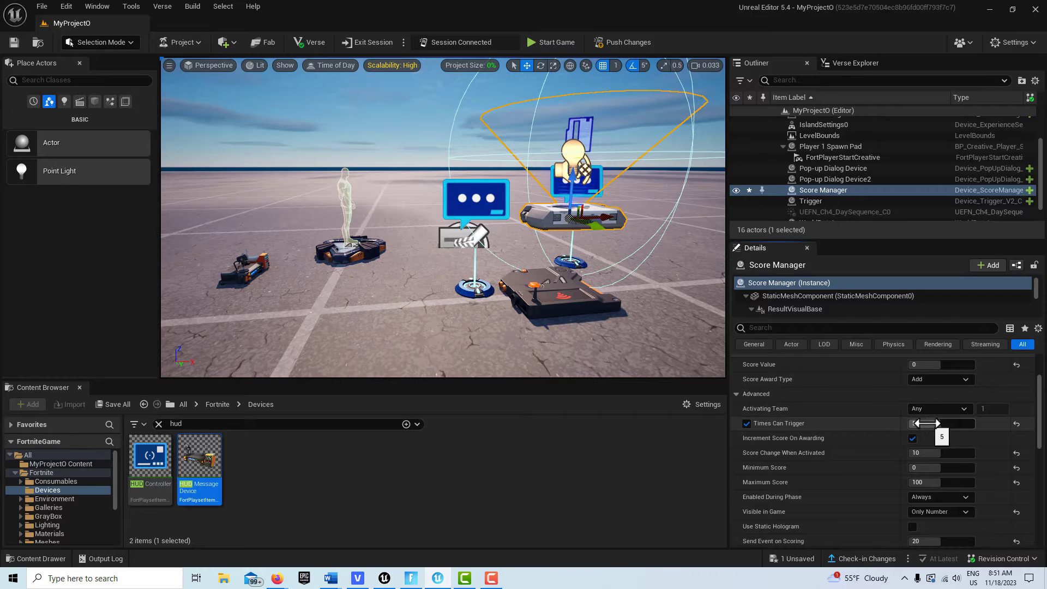
{"action": "scroll", "coordinate": [843, 432], "scroll_direction": "down", "scroll_amount": 3}
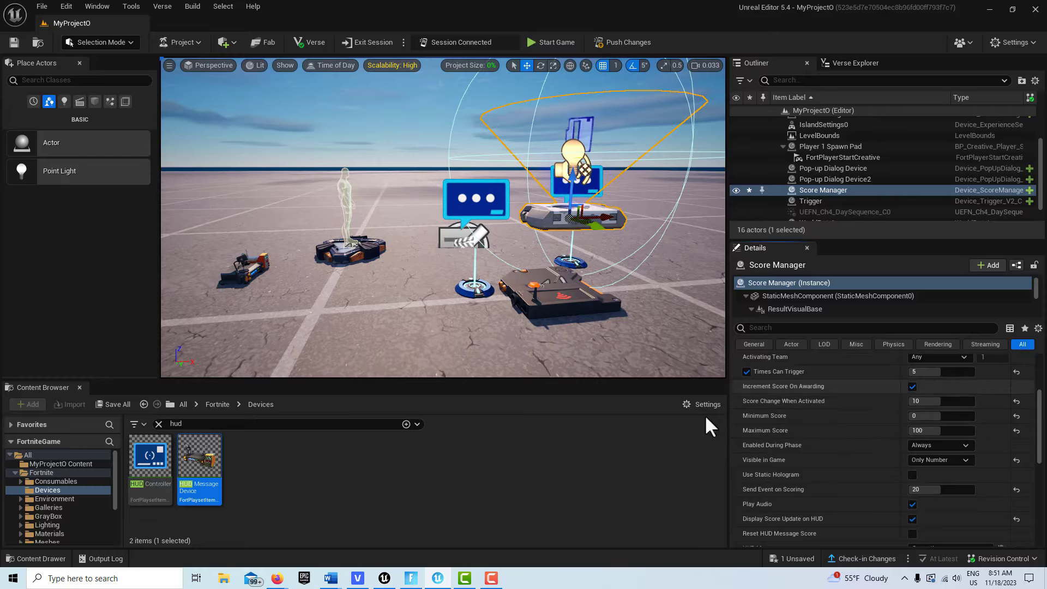
{"action": "scroll", "coordinate": [773, 403], "scroll_direction": "up", "scroll_amount": 5}
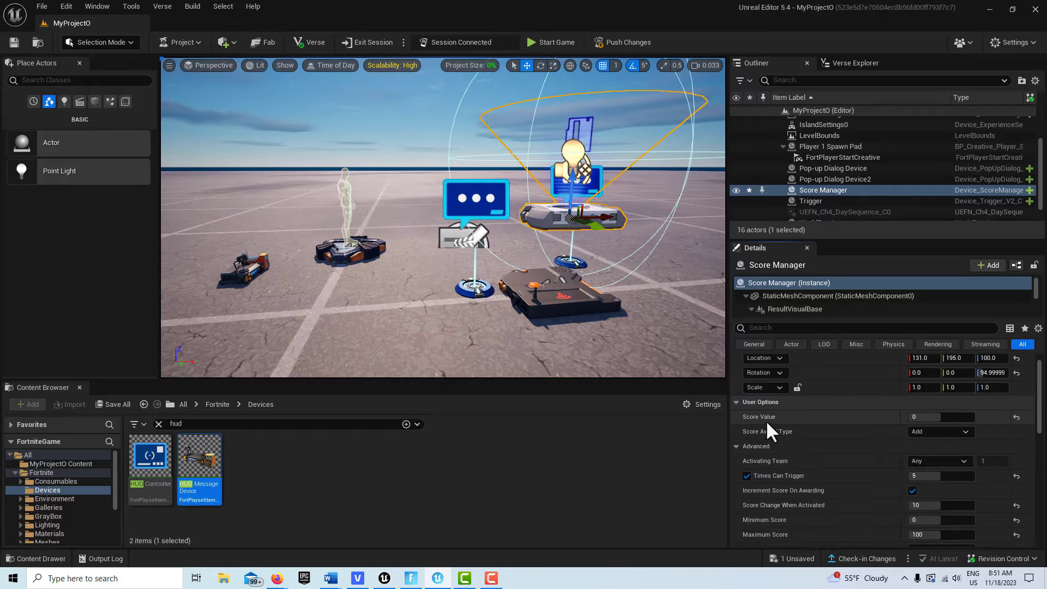
{"action": "scroll", "coordinate": [763, 413], "scroll_direction": "down", "scroll_amount": 4}
{"action": "scroll", "coordinate": [791, 434], "scroll_direction": "down", "scroll_amount": 1}
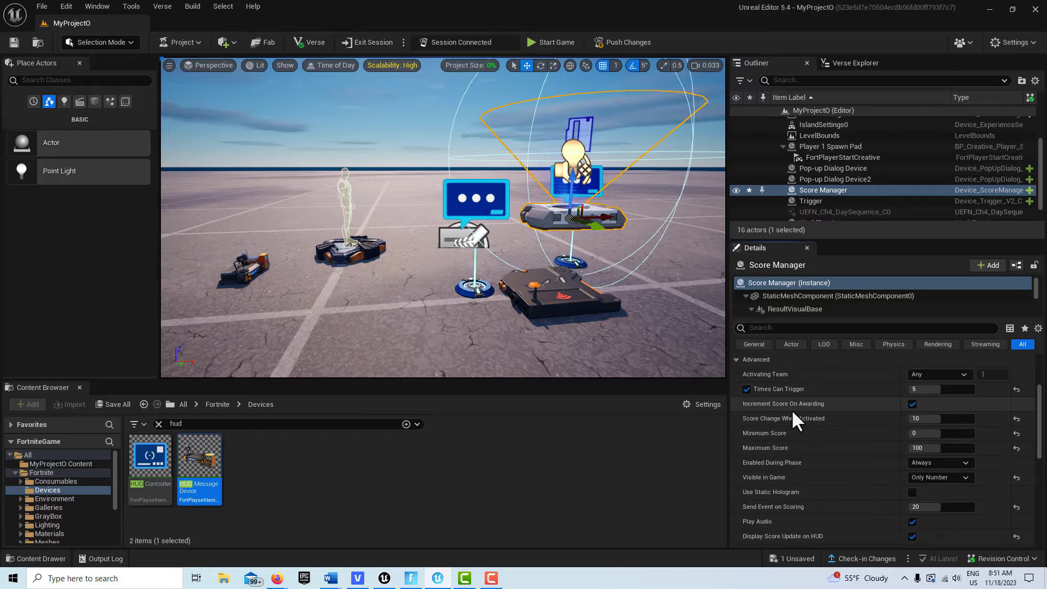
{"action": "scroll", "coordinate": [791, 430], "scroll_direction": "down", "scroll_amount": 8}
{"action": "scroll", "coordinate": [791, 434], "scroll_direction": "up", "scroll_amount": 2}
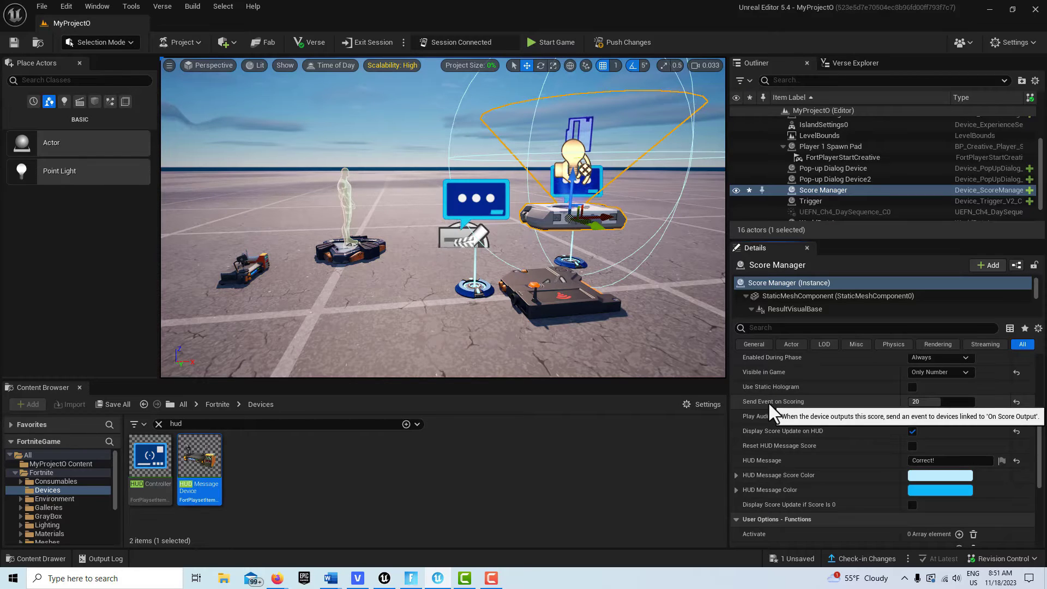
Step: Inspect the Score Manager's Increment bindings and expand On Score Output to see which device it calls
{"action": "scroll", "coordinate": [768, 401], "scroll_direction": "down", "scroll_amount": 5}
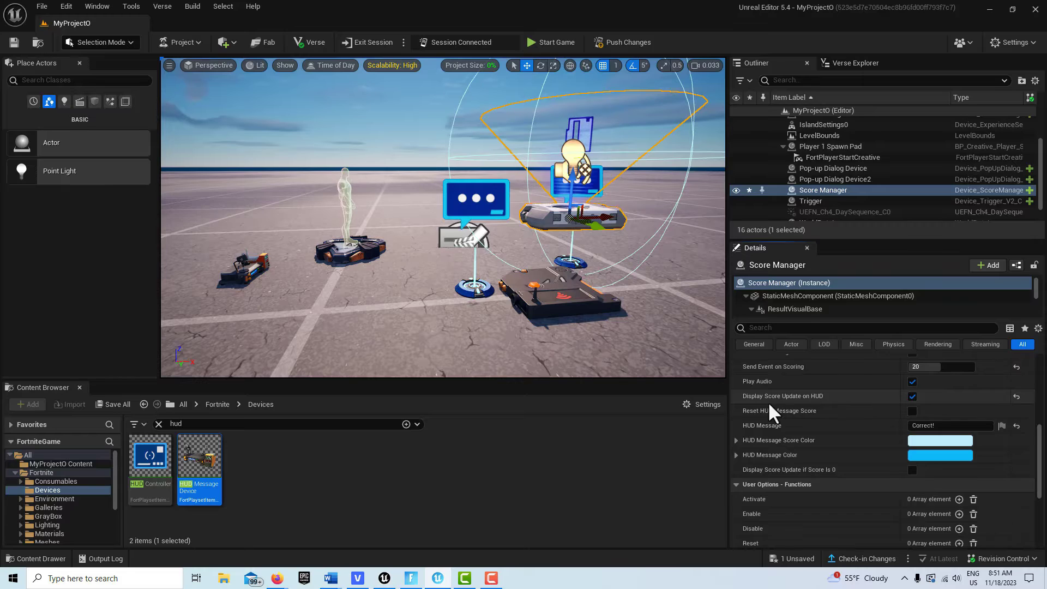
{"action": "scroll", "coordinate": [768, 404], "scroll_direction": "down", "scroll_amount": 3}
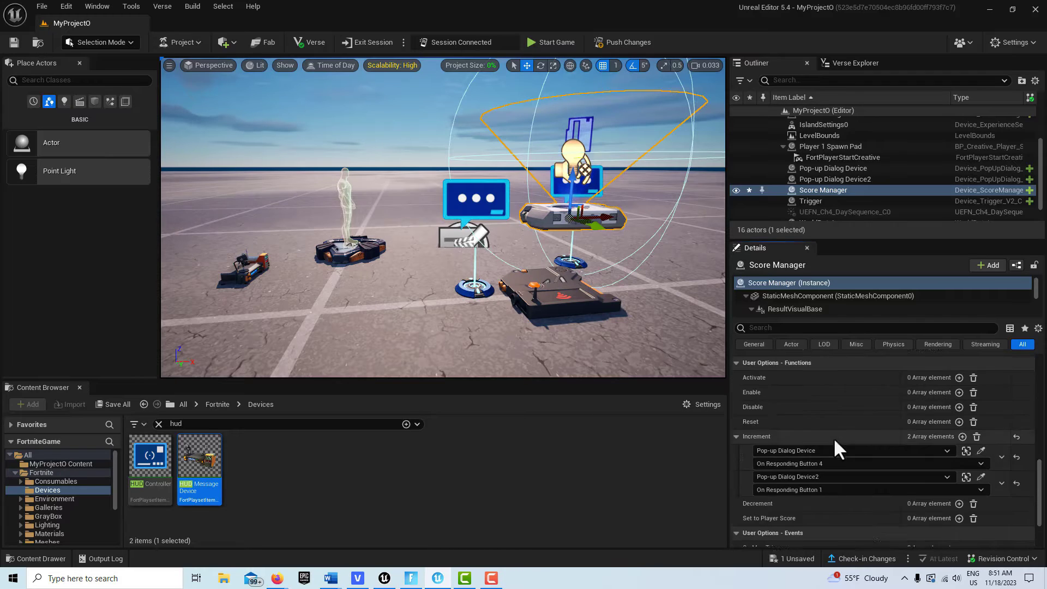
{"action": "scroll", "coordinate": [838, 446], "scroll_direction": "down", "scroll_amount": 1}
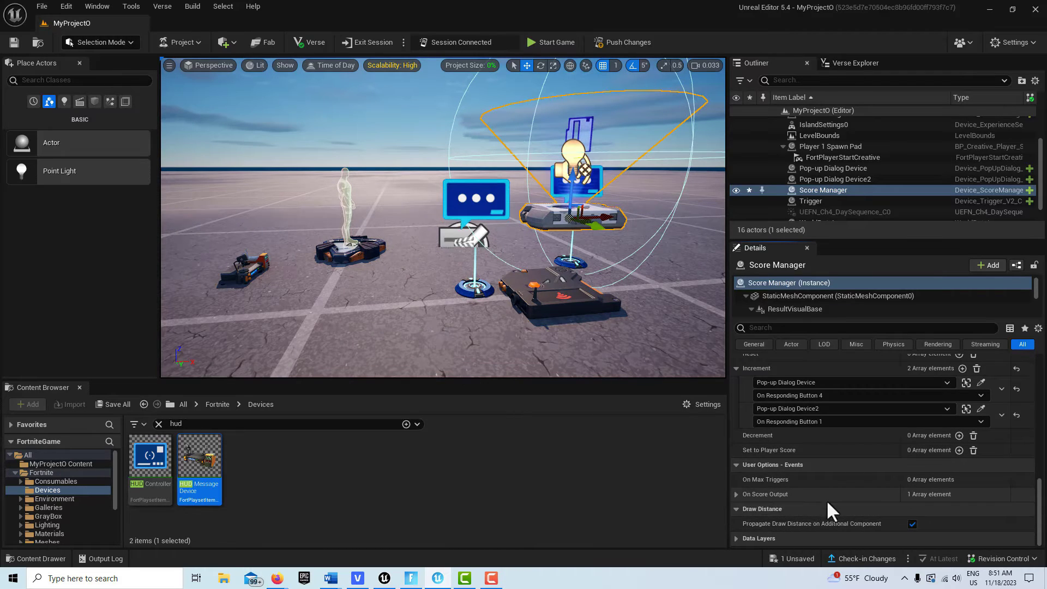
{"action": "left_click", "coordinate": [735, 494]}
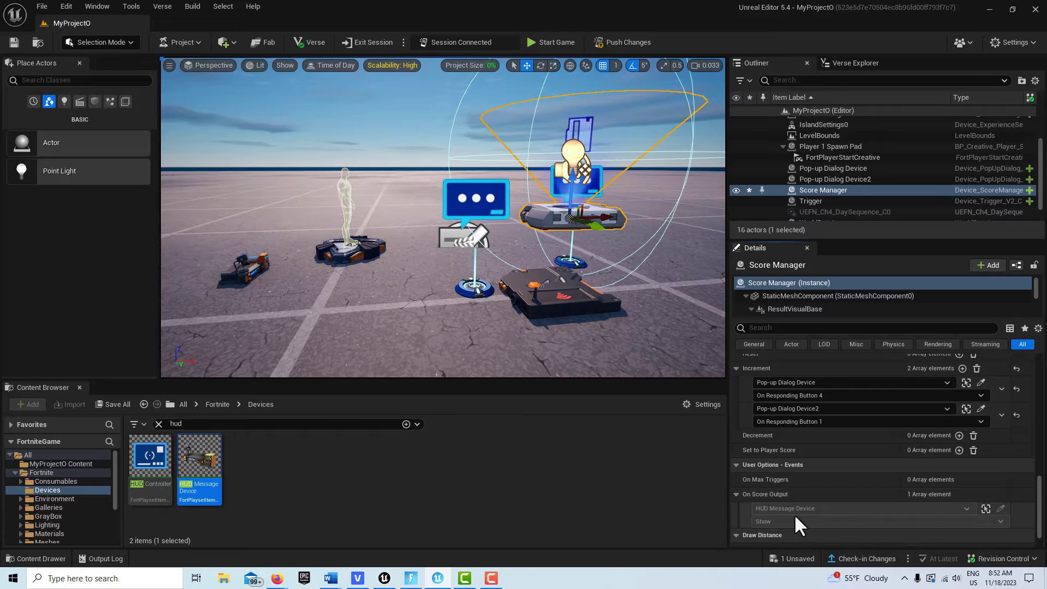
{"action": "scroll", "coordinate": [883, 516], "scroll_direction": "up", "scroll_amount": 6}
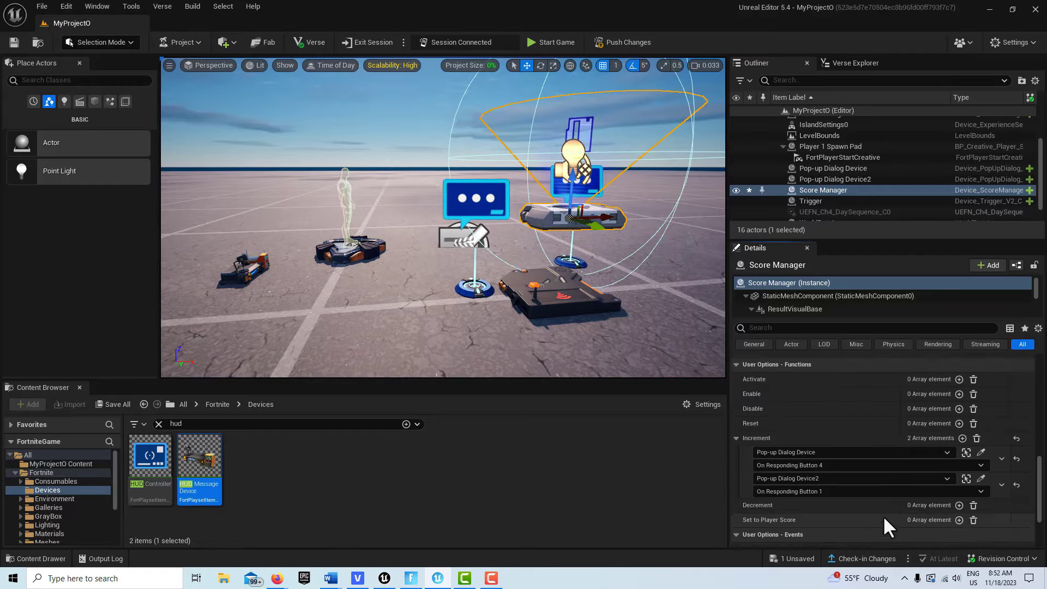
Step: Recheck the Score Manager's Send Event on Scoring threshold alongside its score limits and function bindings
{"action": "scroll", "coordinate": [874, 507], "scroll_direction": "up", "scroll_amount": 10}
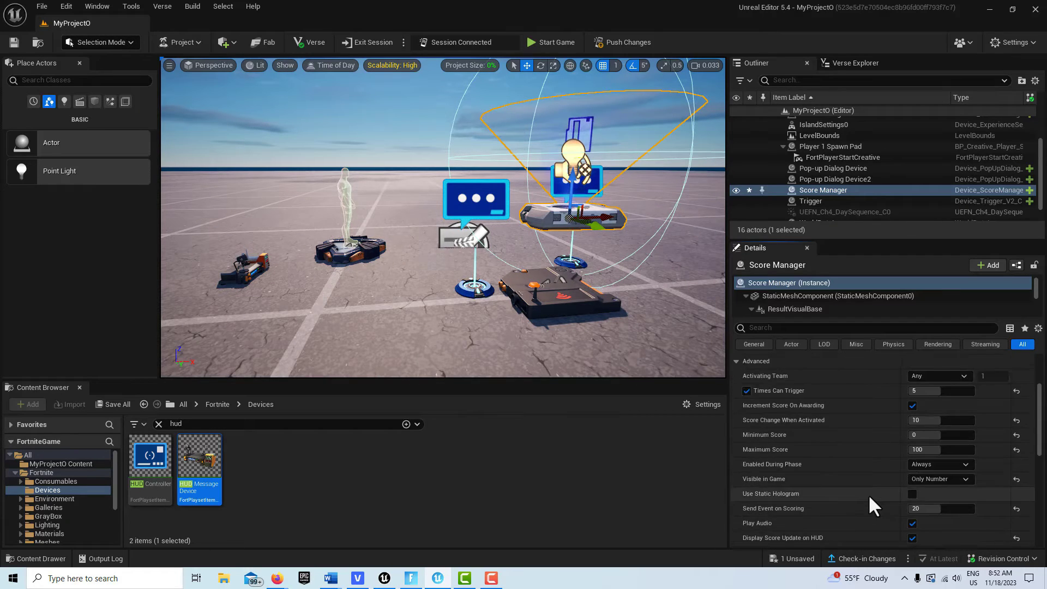
{"action": "scroll", "coordinate": [868, 487], "scroll_direction": "down", "scroll_amount": 5}
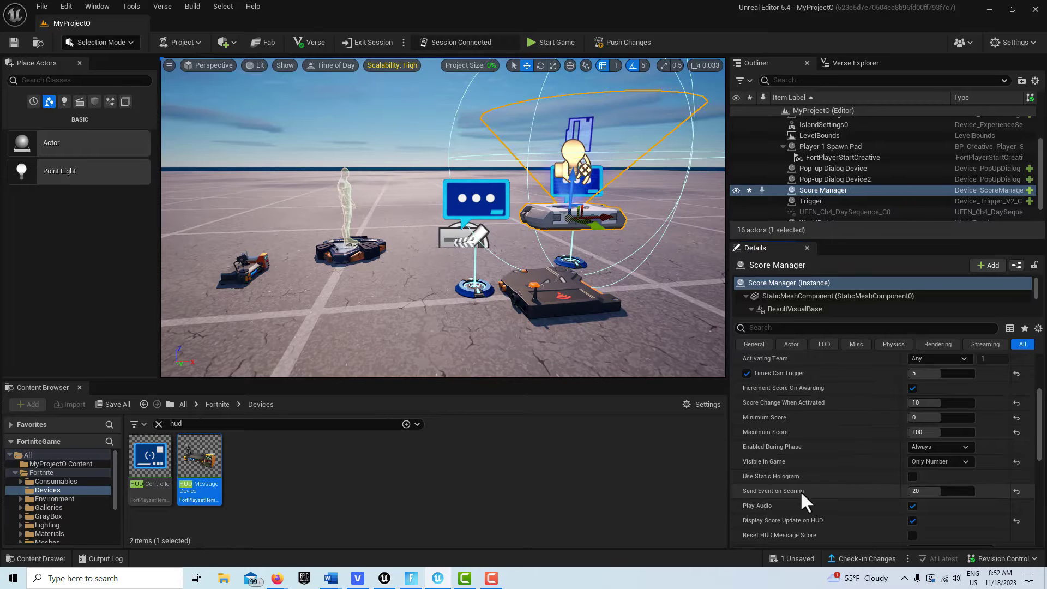
{"action": "scroll", "coordinate": [877, 493], "scroll_direction": "down", "scroll_amount": 7}
{"action": "scroll", "coordinate": [856, 493], "scroll_direction": "up", "scroll_amount": 3}
{"action": "scroll", "coordinate": [853, 487], "scroll_direction": "up", "scroll_amount": 3}
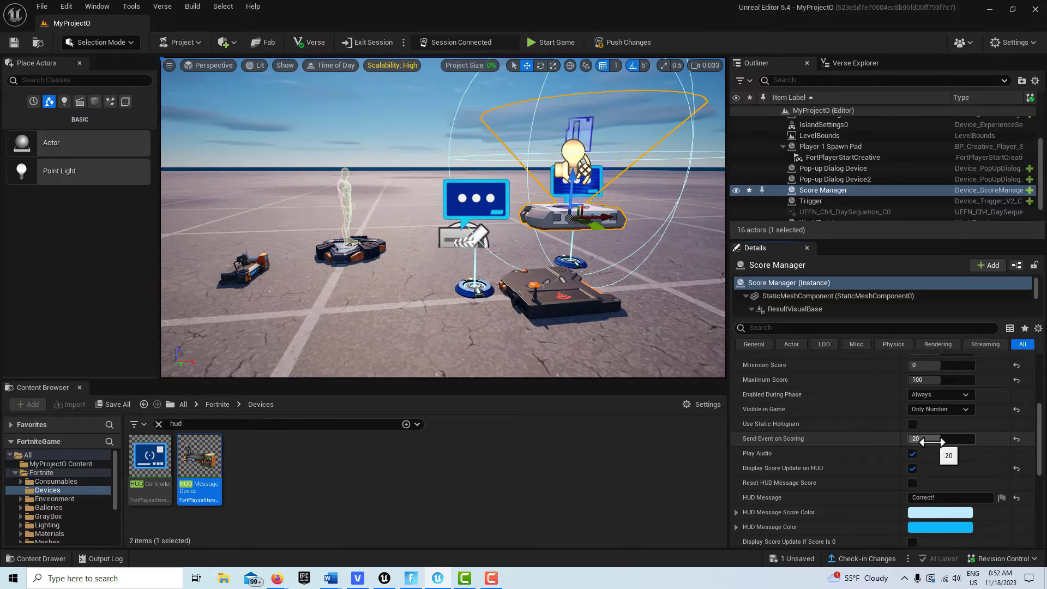
Step: Follow the Score Manager's On Score Output event to the HUD Message Device and inspect that device's Show binding
{"action": "scroll", "coordinate": [931, 441], "scroll_direction": "down", "scroll_amount": 5}
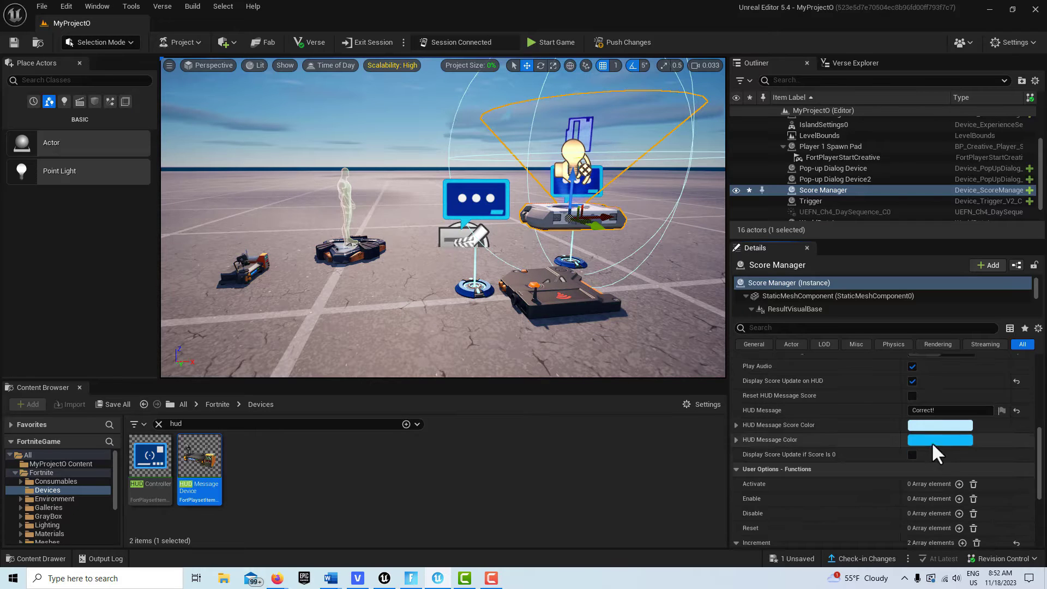
{"action": "scroll", "coordinate": [925, 448], "scroll_direction": "down", "scroll_amount": 2}
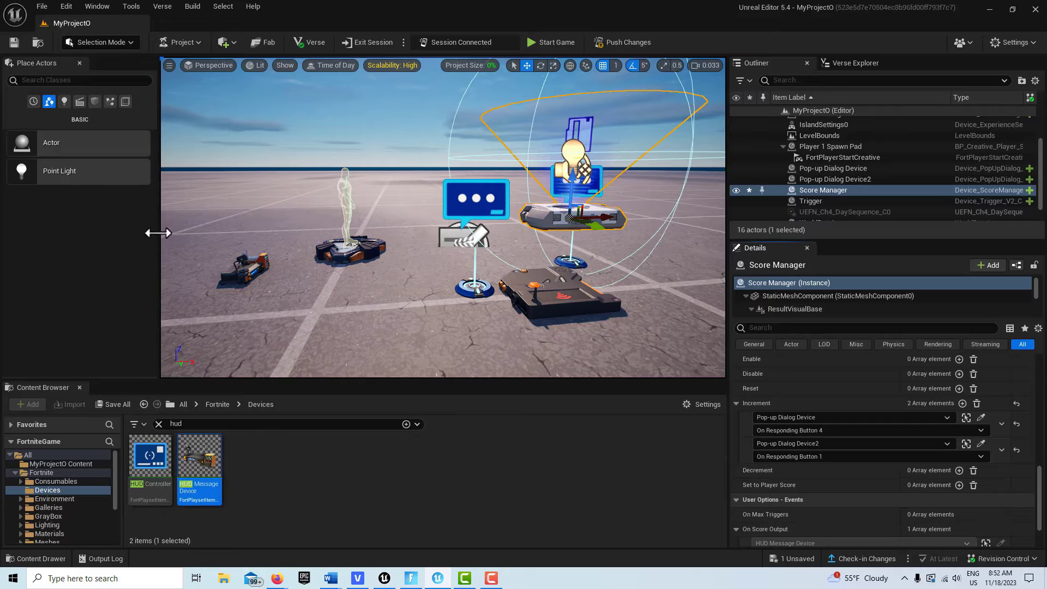
{"action": "left_click", "coordinate": [241, 266]}
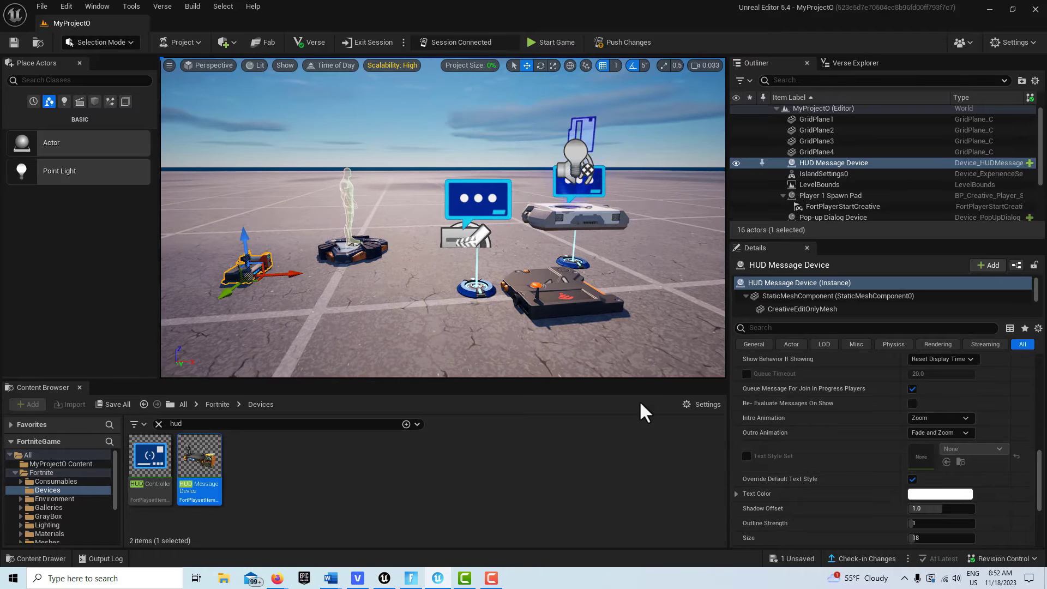
{"action": "scroll", "coordinate": [854, 479], "scroll_direction": "down", "scroll_amount": 4}
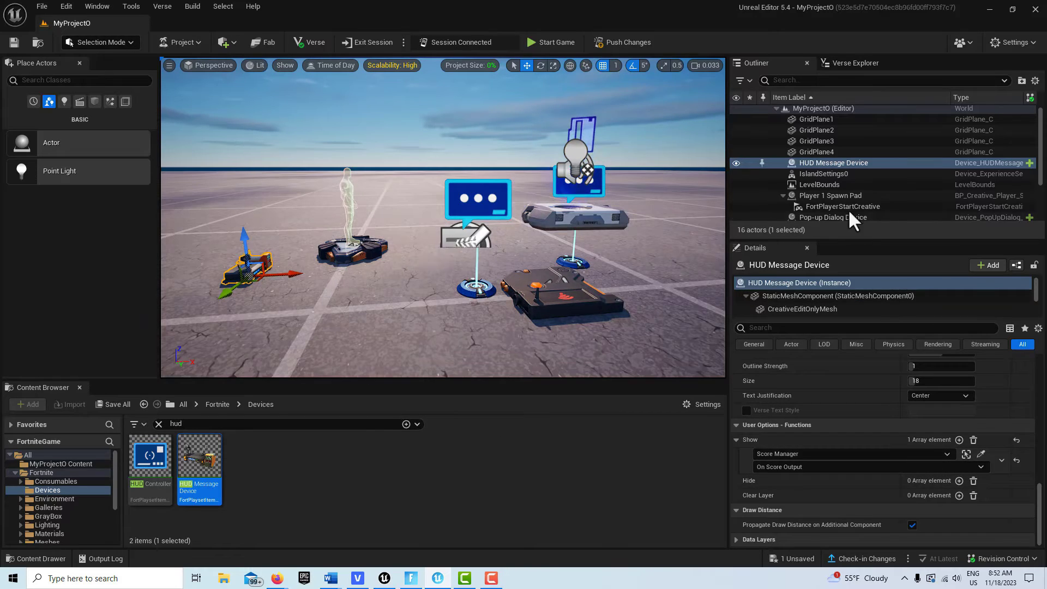
Step: Select the Score Manager again and examine its Score Value, Increment Score On Awarding and Score Change When Activated options
{"action": "scroll", "coordinate": [891, 204], "scroll_direction": "down", "scroll_amount": 2}
{"action": "left_click", "coordinate": [878, 200]}
{"action": "scroll", "coordinate": [861, 439], "scroll_direction": "up", "scroll_amount": 5}
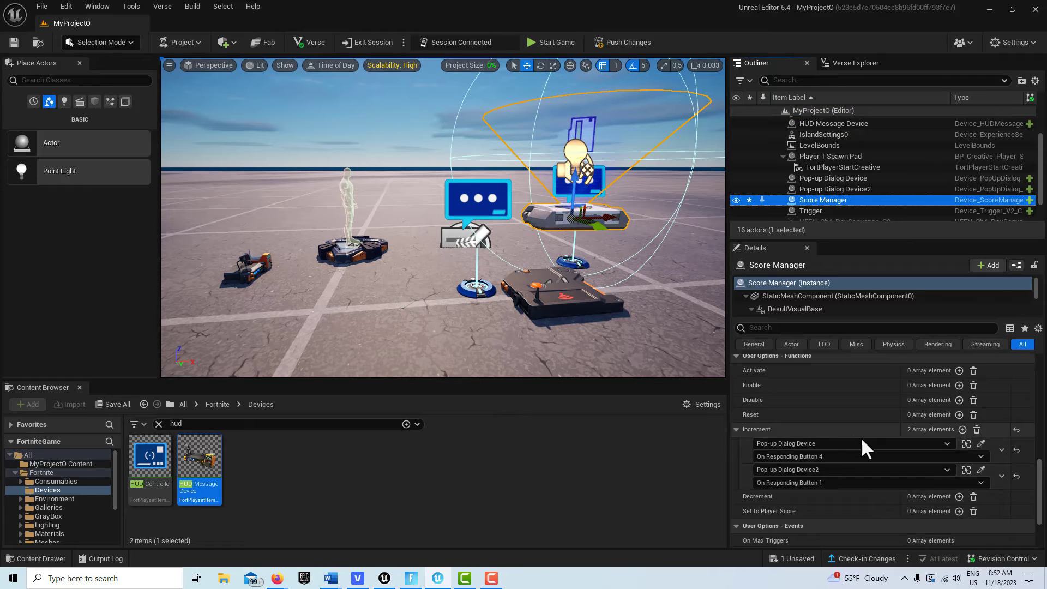
{"action": "scroll", "coordinate": [855, 428], "scroll_direction": "up", "scroll_amount": 10}
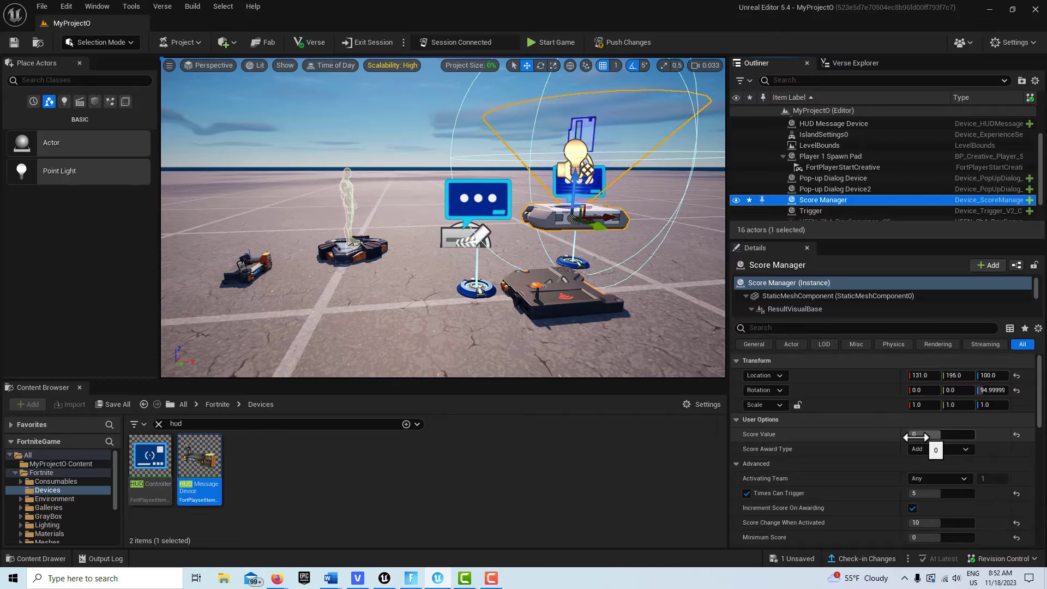
{"action": "mouse_move", "coordinate": [757, 434]}
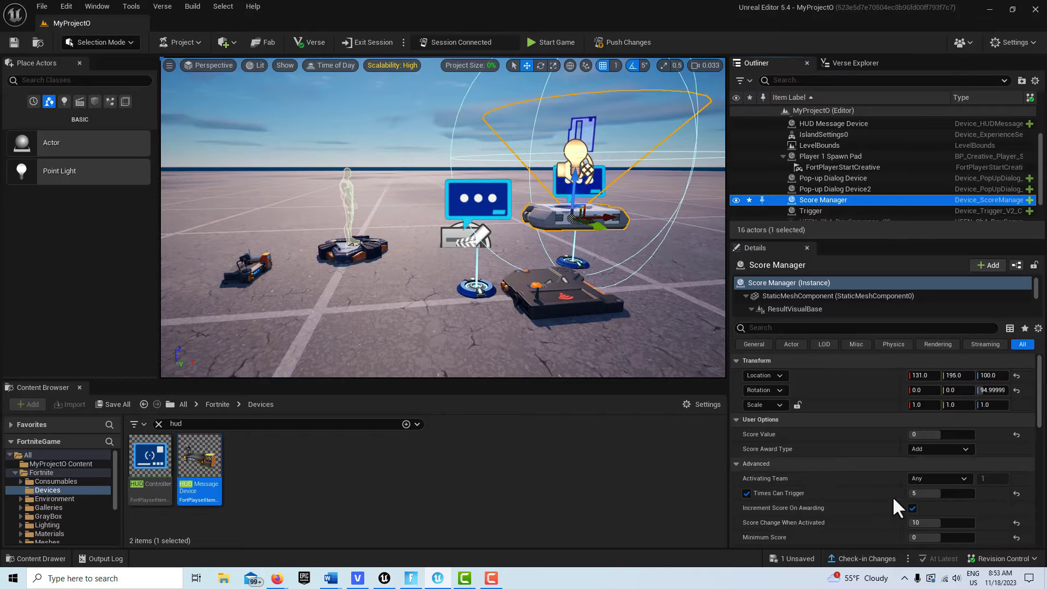
{"action": "scroll", "coordinate": [889, 458], "scroll_direction": "down", "scroll_amount": 3}
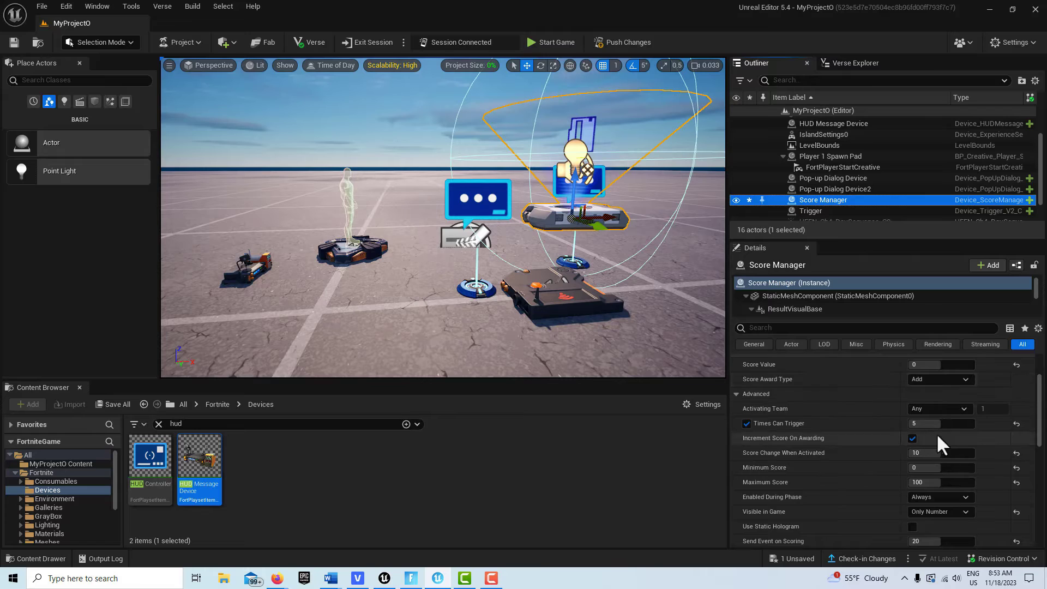
Step: Review the Score Manager's scoring and HUD message options together with its Activate and Increment function bindings
{"action": "scroll", "coordinate": [859, 377], "scroll_direction": "up", "scroll_amount": 2}
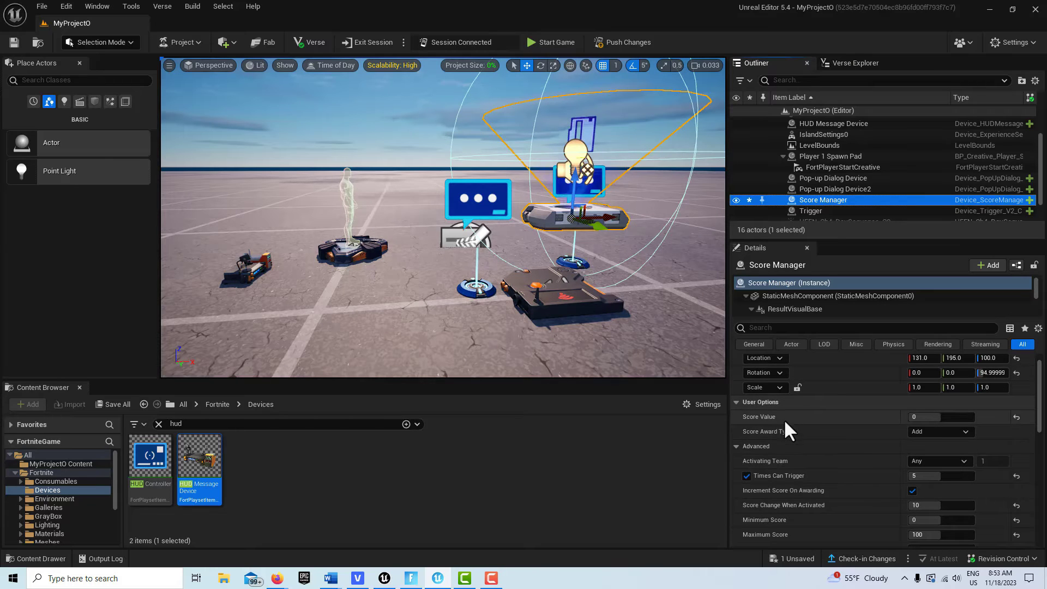
{"action": "scroll", "coordinate": [839, 417], "scroll_direction": "down", "scroll_amount": 1}
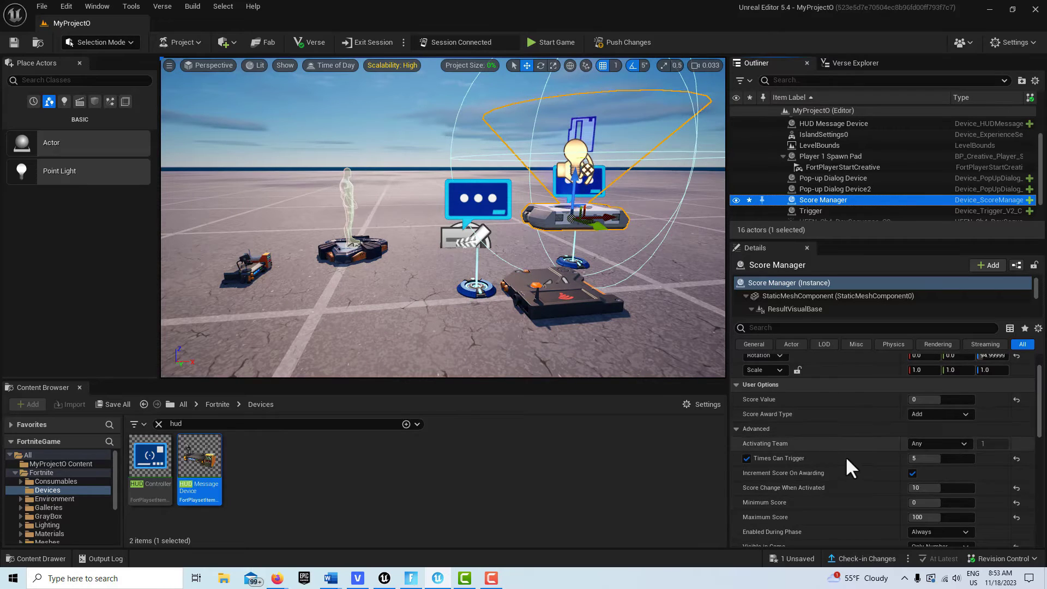
{"action": "scroll", "coordinate": [845, 496], "scroll_direction": "down", "scroll_amount": 1}
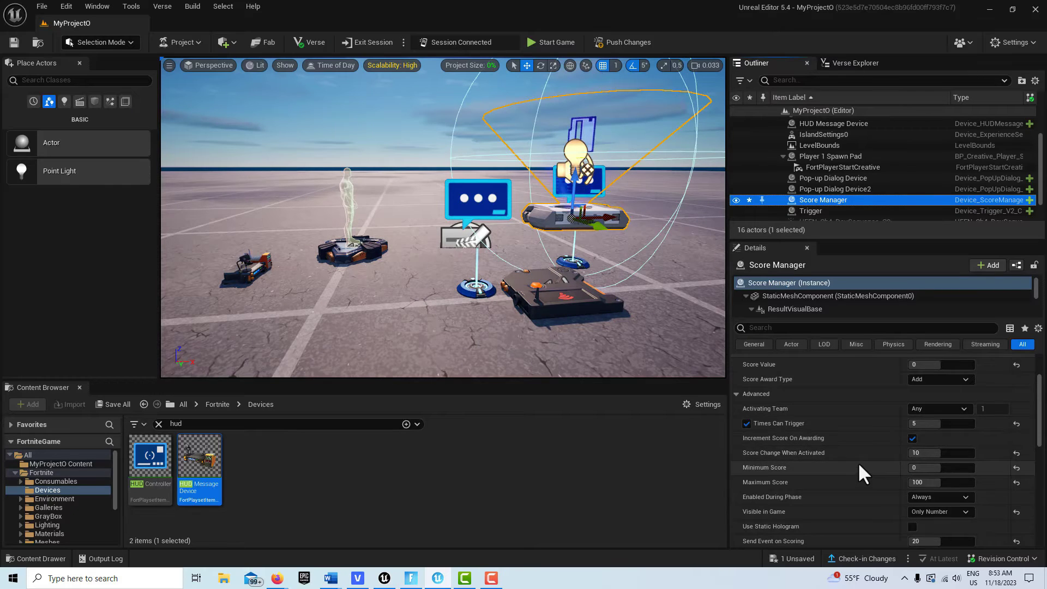
{"action": "scroll", "coordinate": [856, 464], "scroll_direction": "down", "scroll_amount": 5}
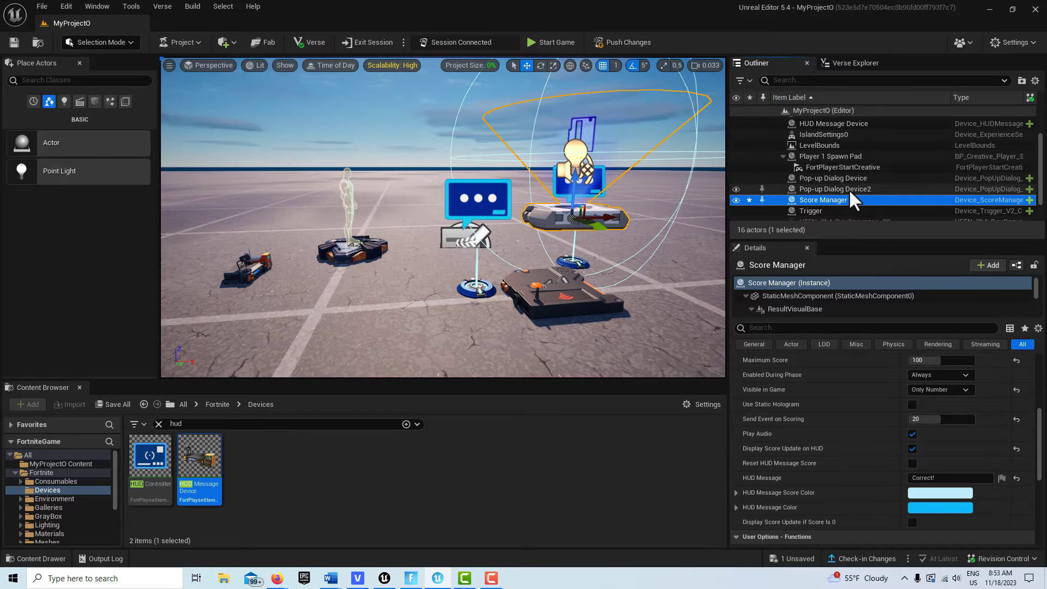
{"action": "scroll", "coordinate": [837, 428], "scroll_direction": "down", "scroll_amount": 3}
{"action": "scroll", "coordinate": [834, 432], "scroll_direction": "down", "scroll_amount": 3}
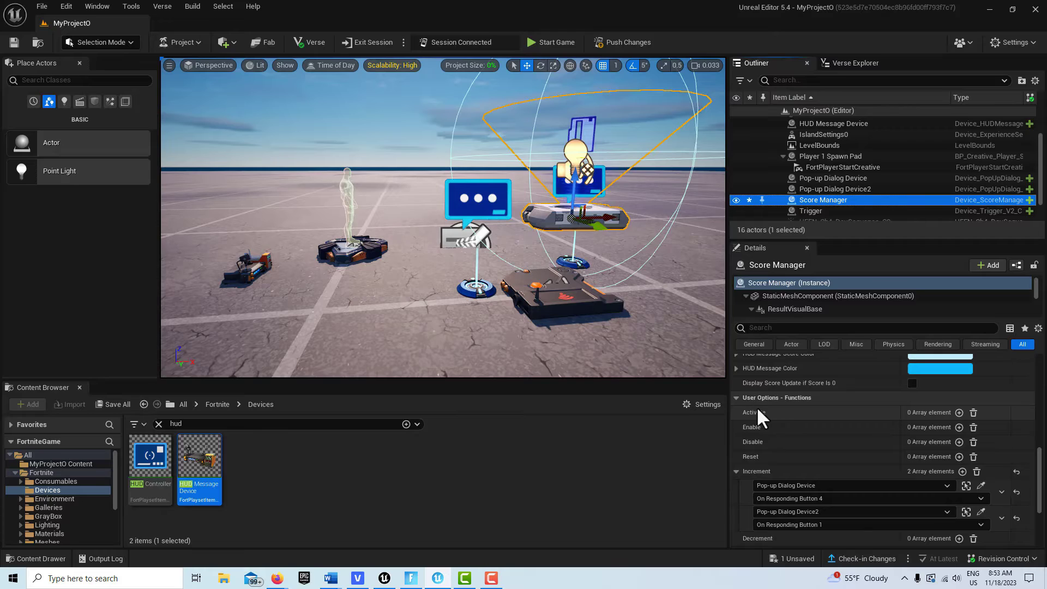
Step: Set the Score Manager's Score Value to 10, and return it to 0
{"action": "scroll", "coordinate": [830, 420], "scroll_direction": "up", "scroll_amount": 10}
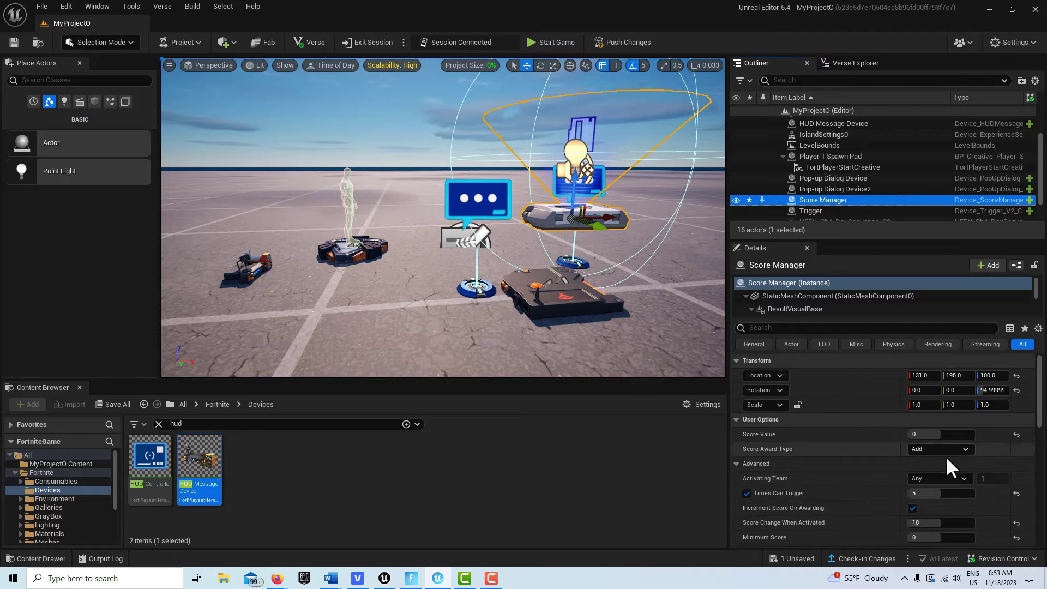
{"action": "left_click", "coordinate": [923, 436]}
{"action": "type", "text": "10"}
{"action": "key", "text": "Return"}
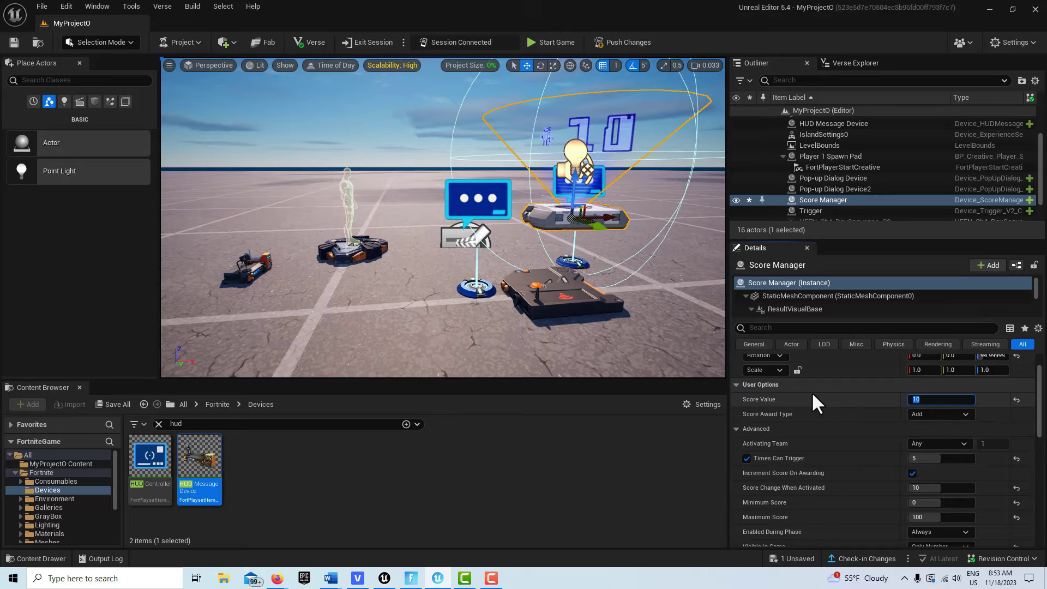
{"action": "type", "text": "0"}
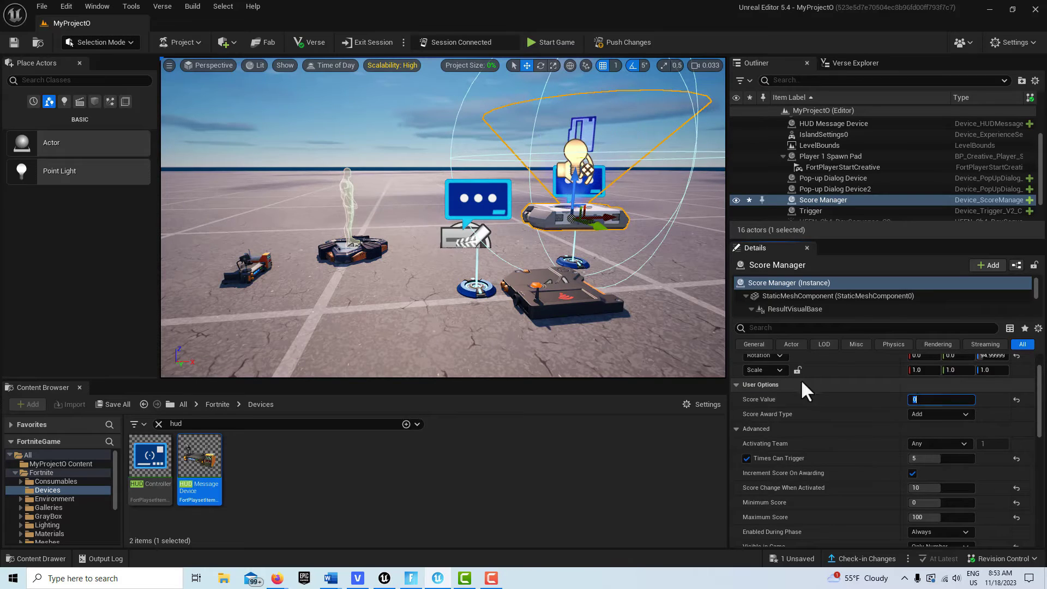
{"action": "scroll", "coordinate": [836, 498], "scroll_direction": "down", "scroll_amount": 3}
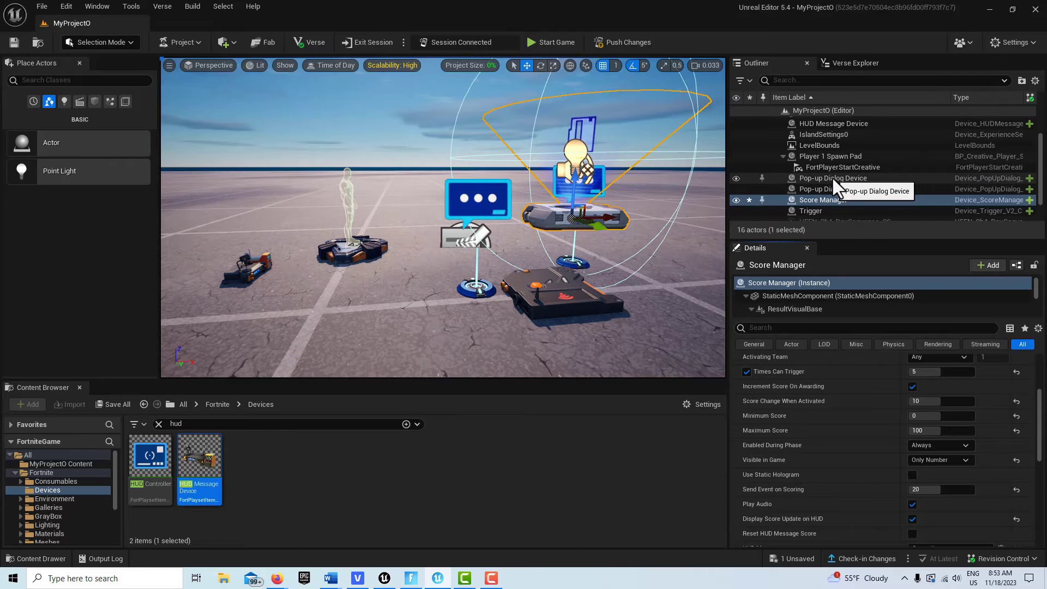
Step: Set the Score Manager's Score Value to 10 and bind its Activate function to Pop-up Dialog Device's On Responding Button 4
{"action": "scroll", "coordinate": [857, 479], "scroll_direction": "up", "scroll_amount": 4}
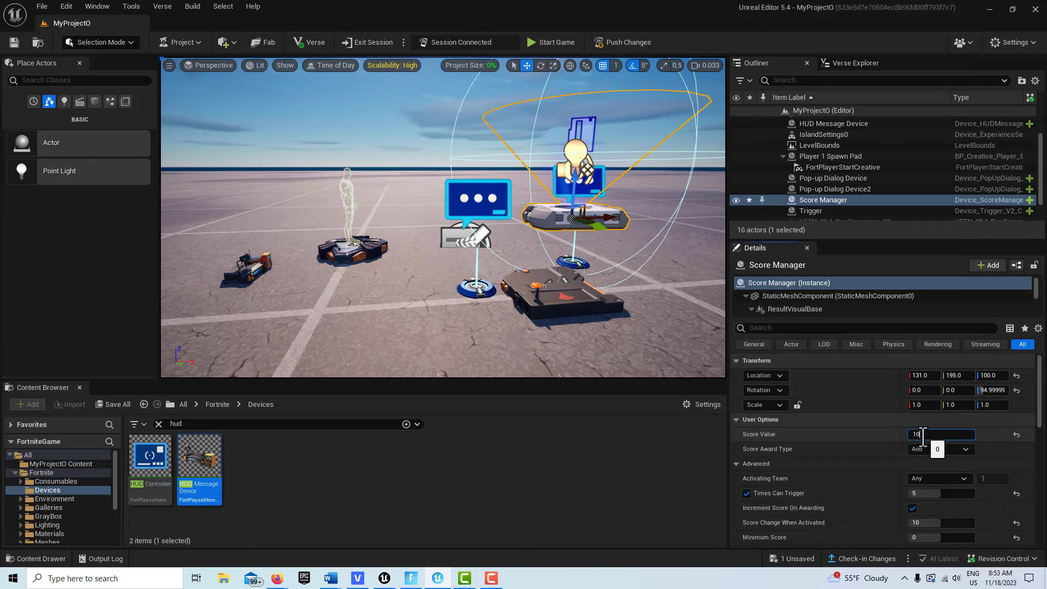
{"action": "key", "text": "Return"}
{"action": "scroll", "coordinate": [938, 430], "scroll_direction": "down", "scroll_amount": 5}
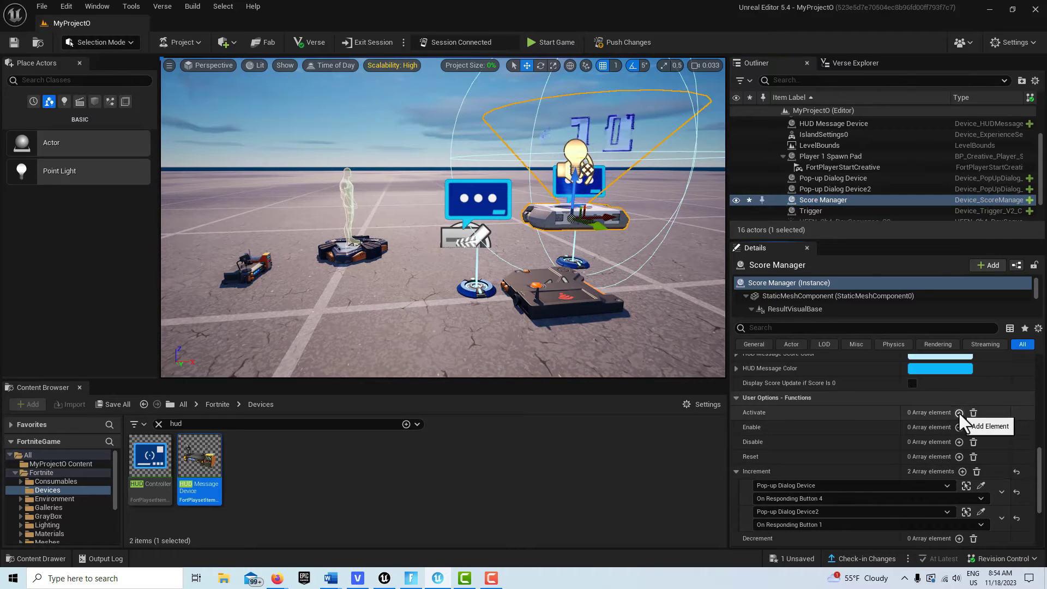
{"action": "left_click", "coordinate": [959, 412]}
{"action": "left_click", "coordinate": [946, 426]}
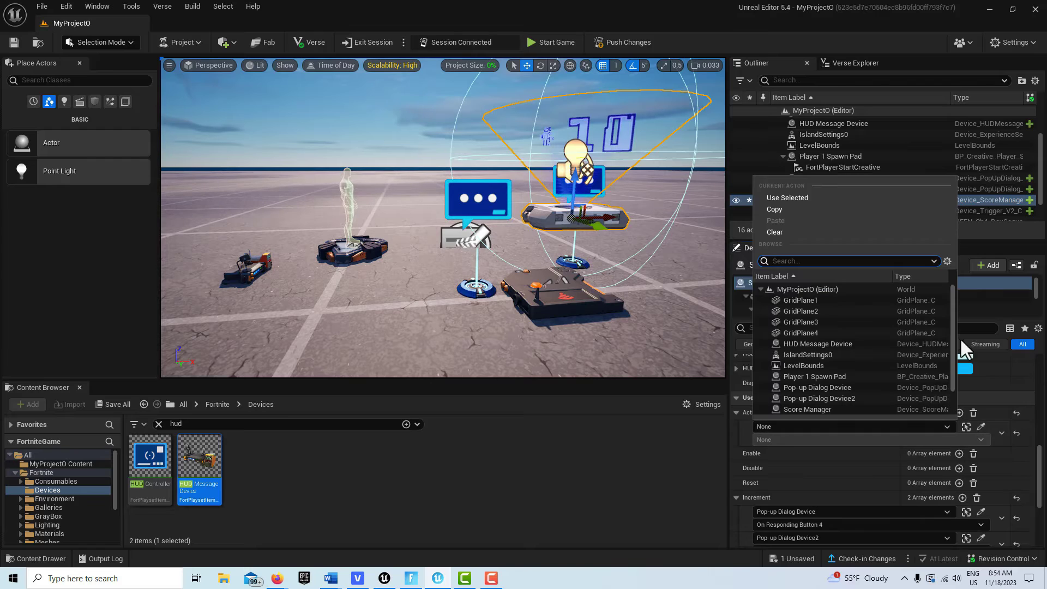
{"action": "left_click", "coordinate": [818, 387]}
{"action": "left_click", "coordinate": [975, 439]}
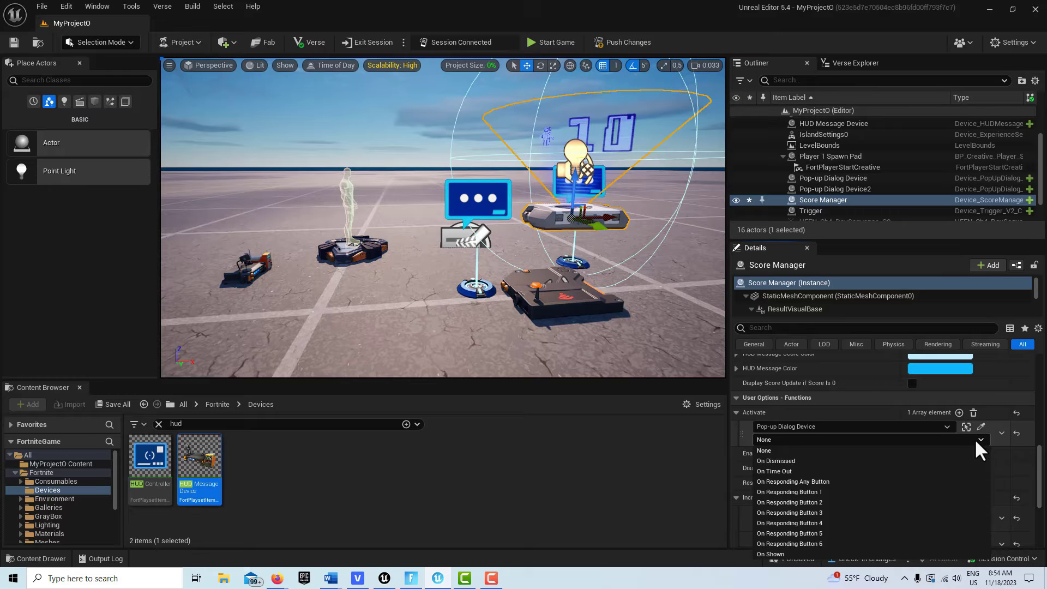
{"action": "left_click", "coordinate": [821, 519]}
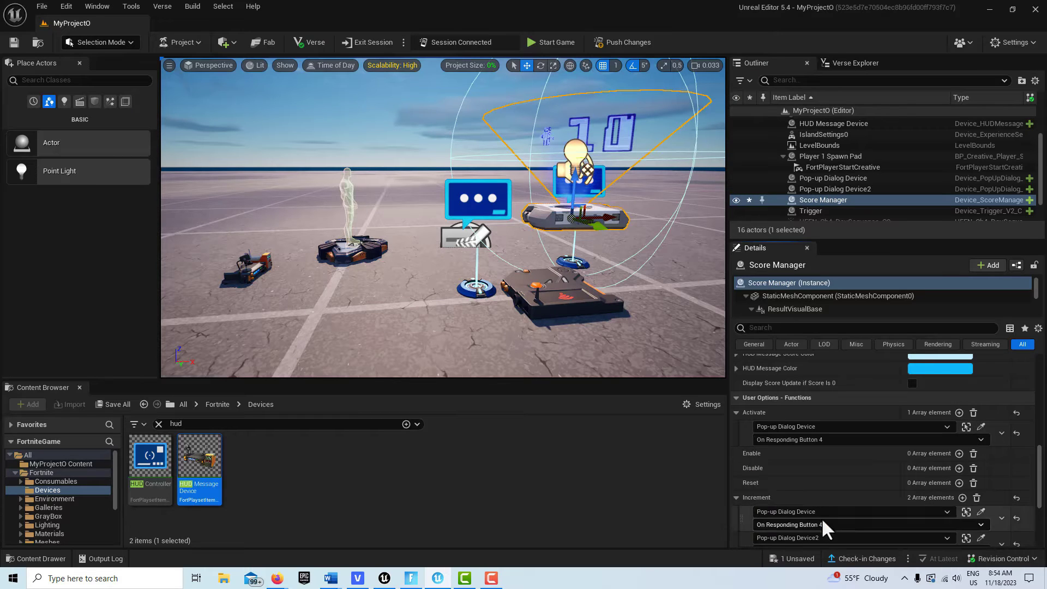
Step: Add a second Activate binding for Pop-up Dialog Device2's On Responding Button 1, and push the changes, saving the Score Manager
{"action": "left_click", "coordinate": [958, 412]}
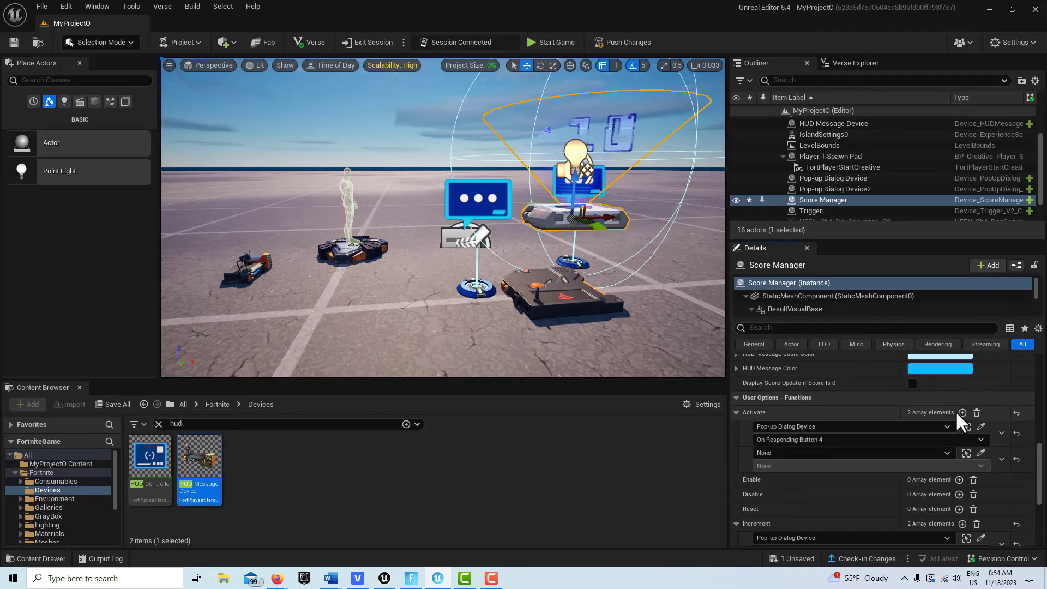
{"action": "left_click", "coordinate": [946, 452]}
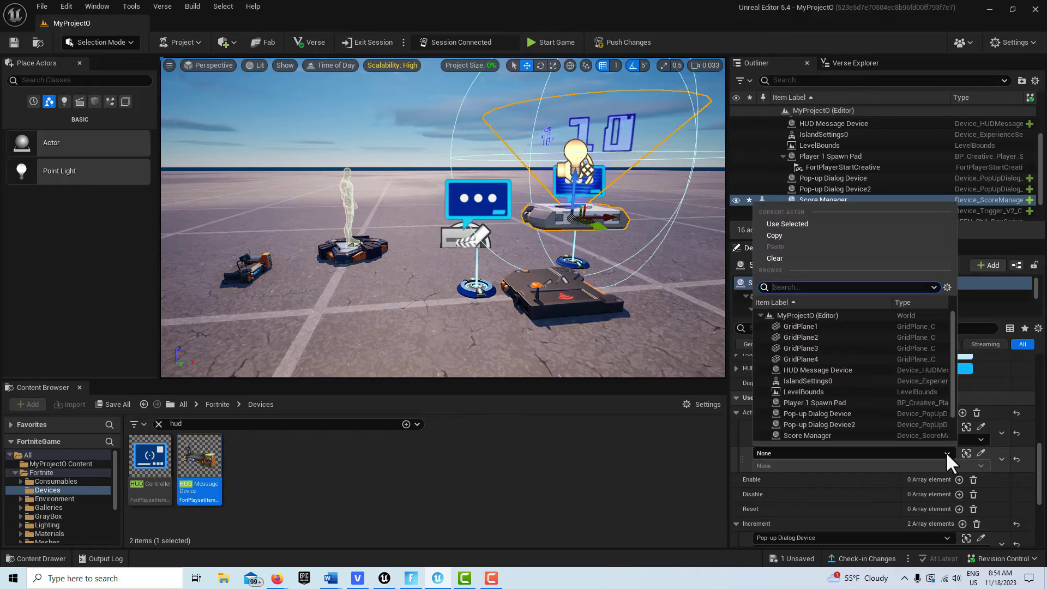
{"action": "left_click", "coordinate": [834, 424]}
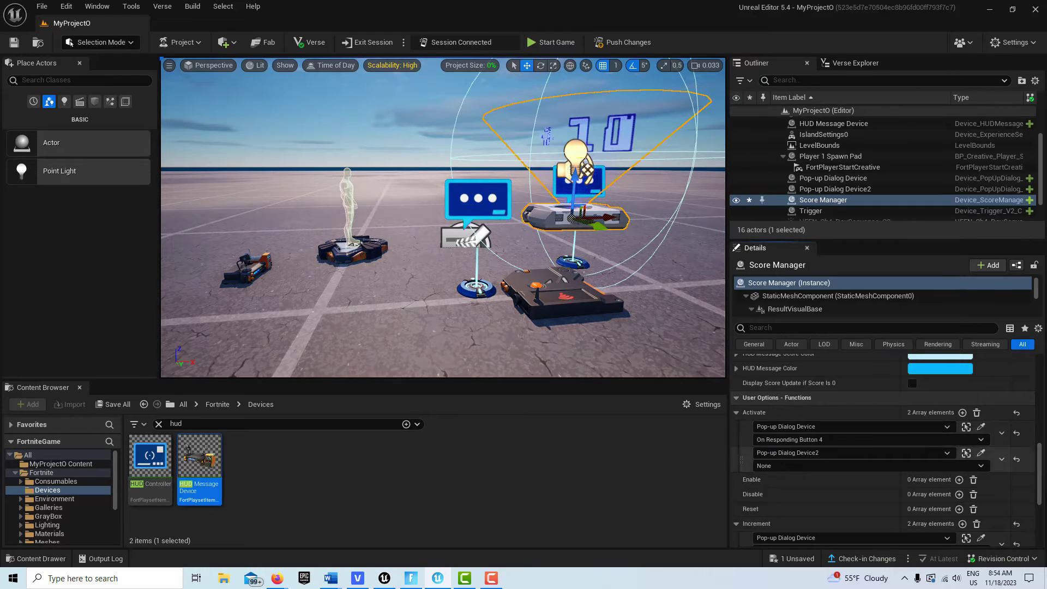
{"action": "left_click", "coordinate": [976, 464]}
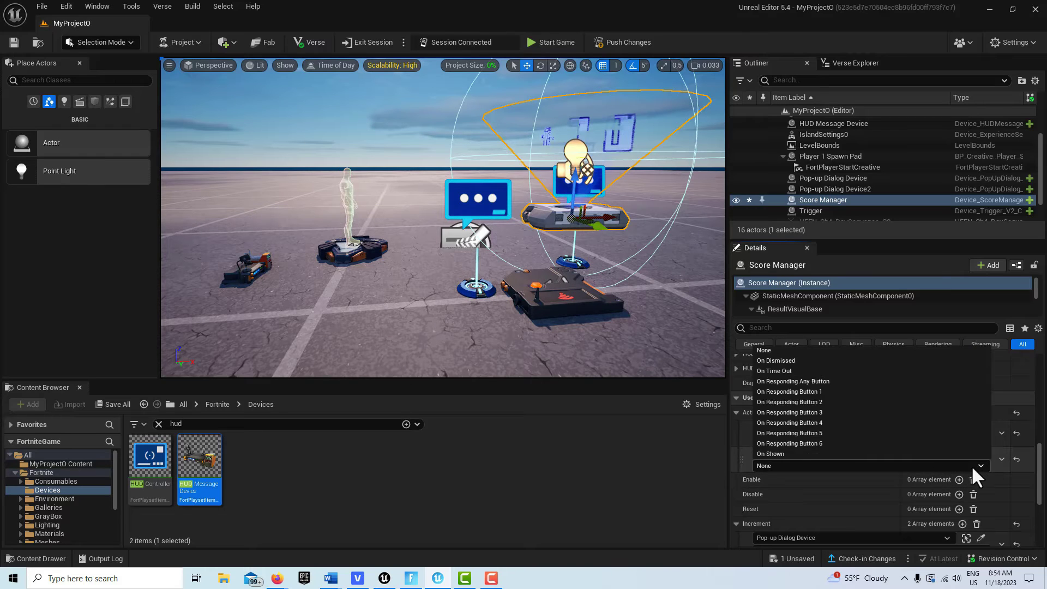
{"action": "left_click", "coordinate": [797, 394]}
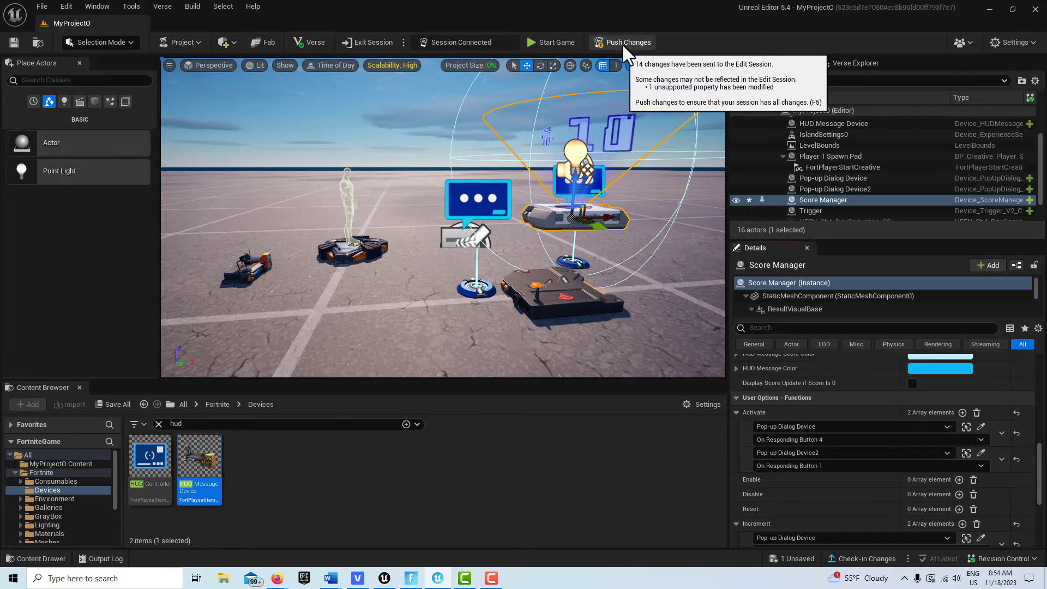
{"action": "left_click", "coordinate": [622, 44]}
{"action": "left_click", "coordinate": [611, 413]}
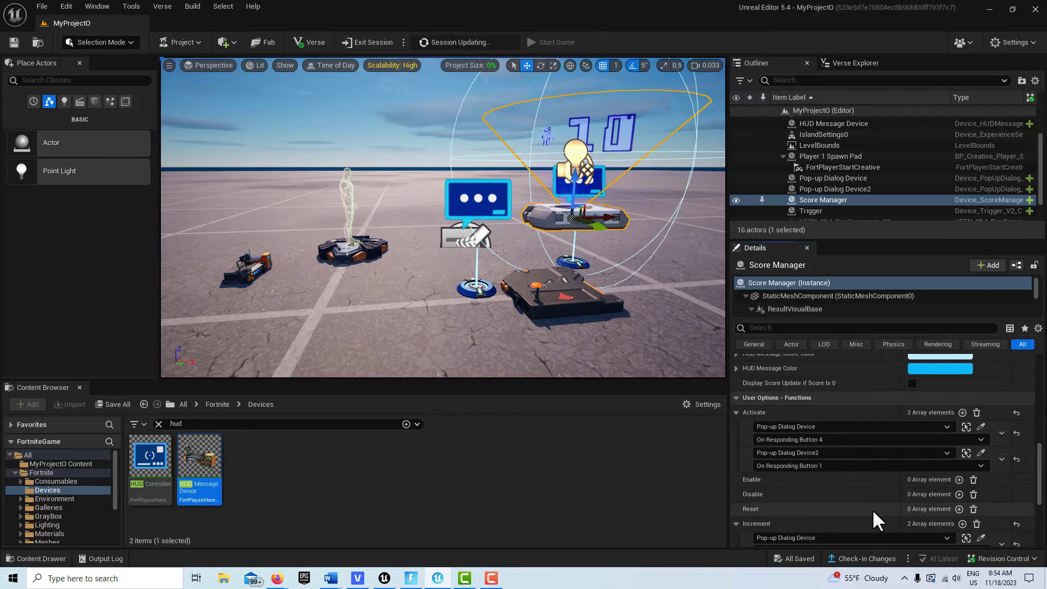
Step: Compare the Score Manager's Activate bindings with its Increment bindings, and return to its Score Value option
{"action": "scroll", "coordinate": [796, 468], "scroll_direction": "down", "scroll_amount": 3}
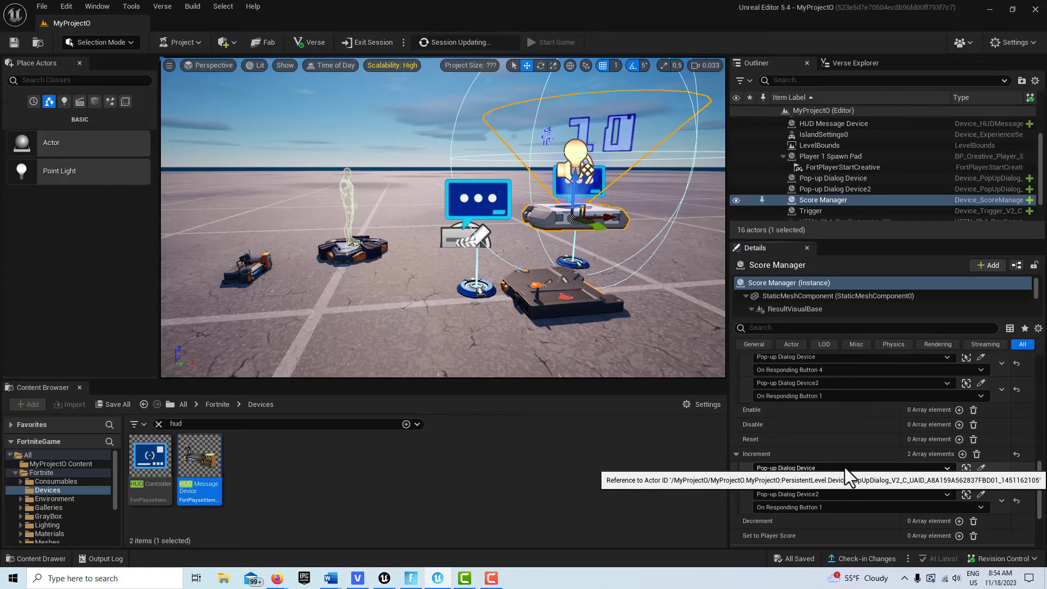
{"action": "scroll", "coordinate": [845, 467], "scroll_direction": "up", "scroll_amount": 2}
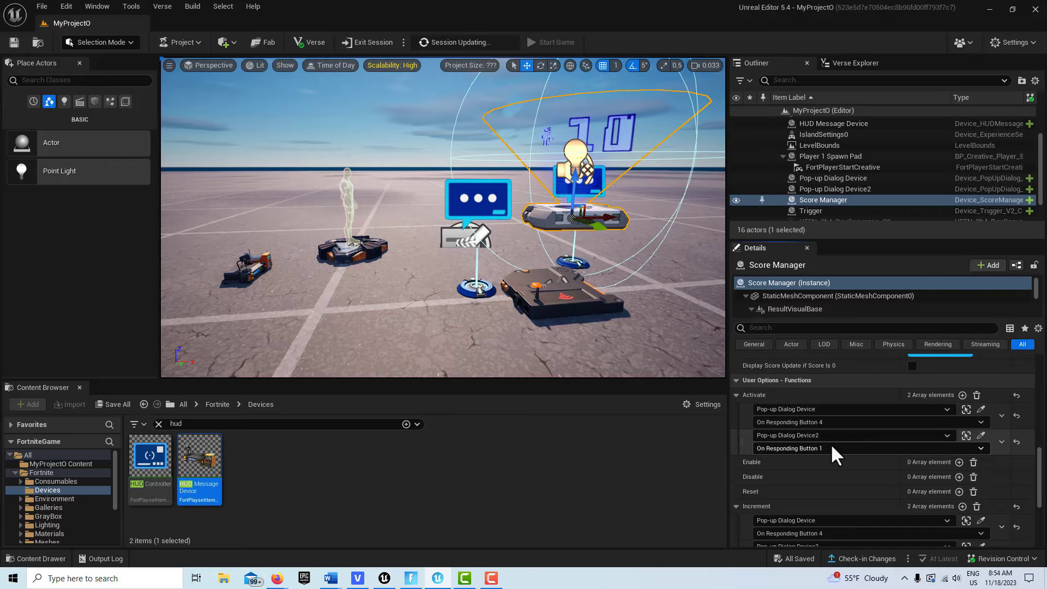
{"action": "scroll", "coordinate": [828, 463], "scroll_direction": "down", "scroll_amount": 2}
{"action": "scroll", "coordinate": [840, 486], "scroll_direction": "down", "scroll_amount": 1}
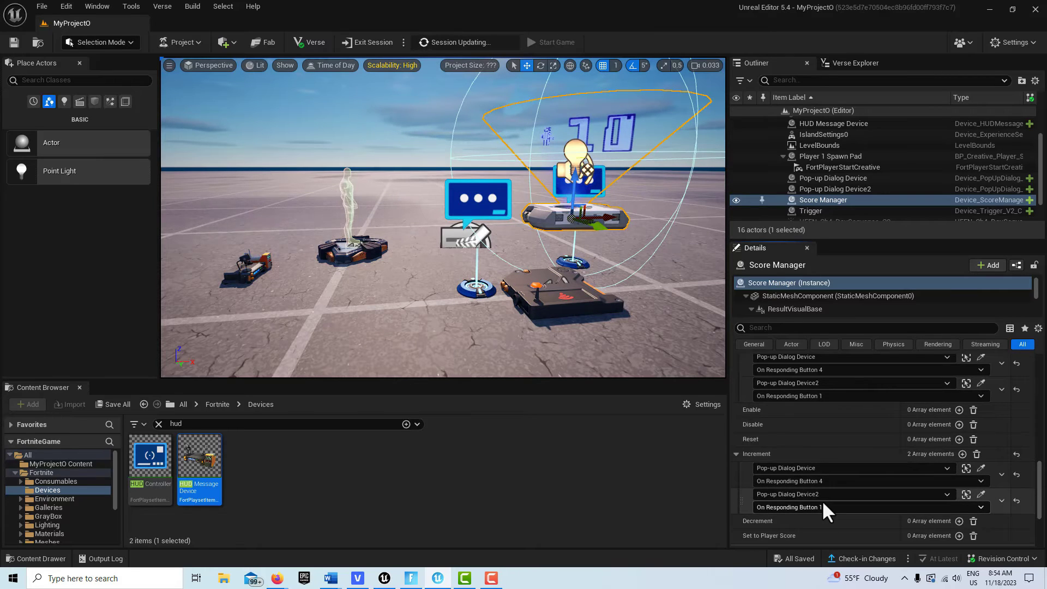
{"action": "scroll", "coordinate": [822, 499], "scroll_direction": "up", "scroll_amount": 12}
{"action": "scroll", "coordinate": [875, 422], "scroll_direction": "up", "scroll_amount": 5}
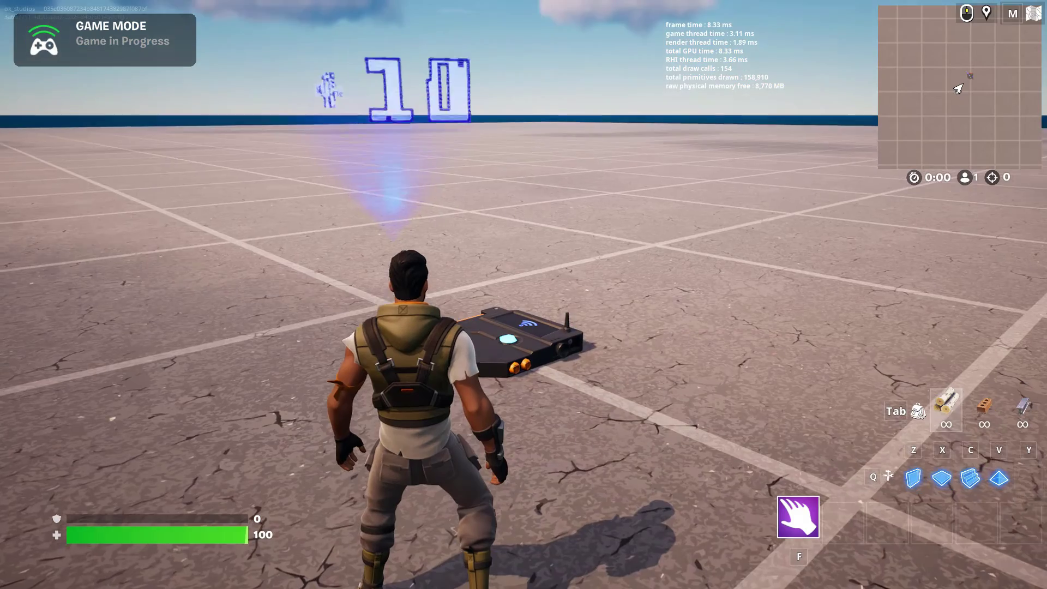
Step: Playtest the quiz by stepping onto the trigger and answering 4 and CALIFORNIA, and end the game
{"action": "key", "text": "w"}
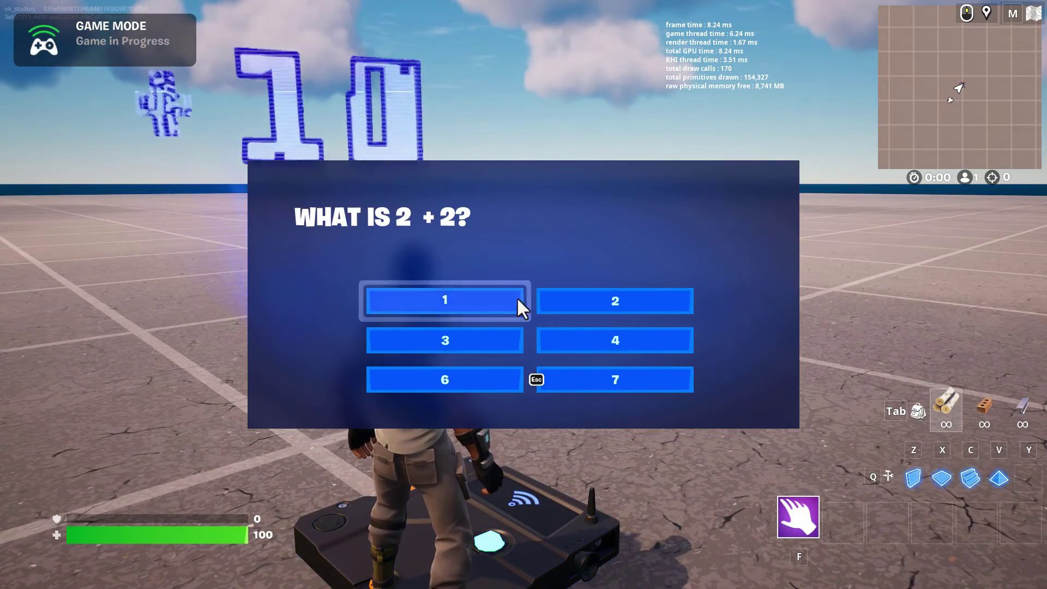
{"action": "left_click", "coordinate": [597, 340]}
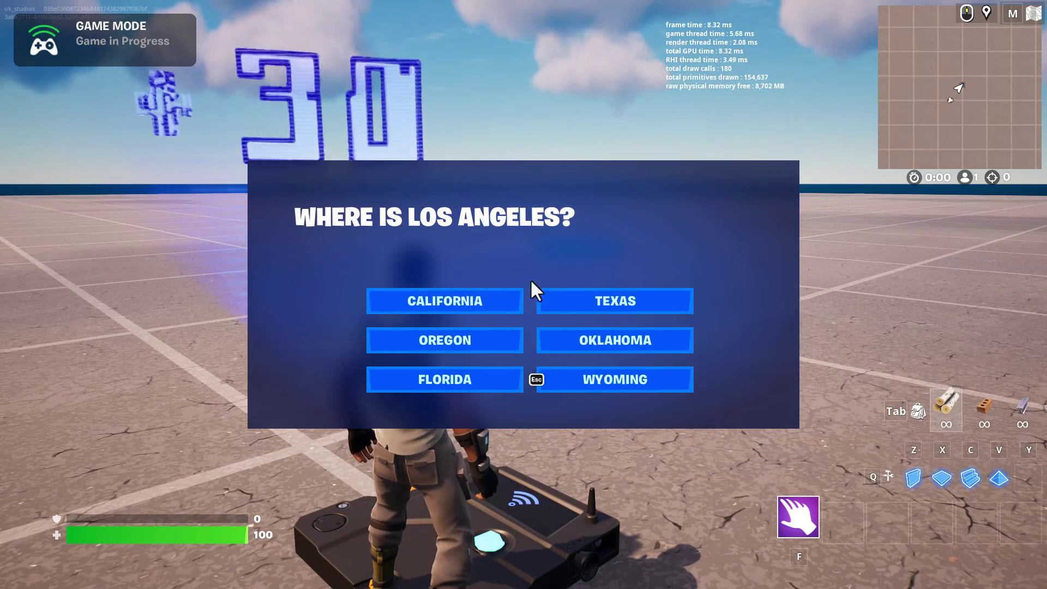
{"action": "left_click", "coordinate": [470, 308]}
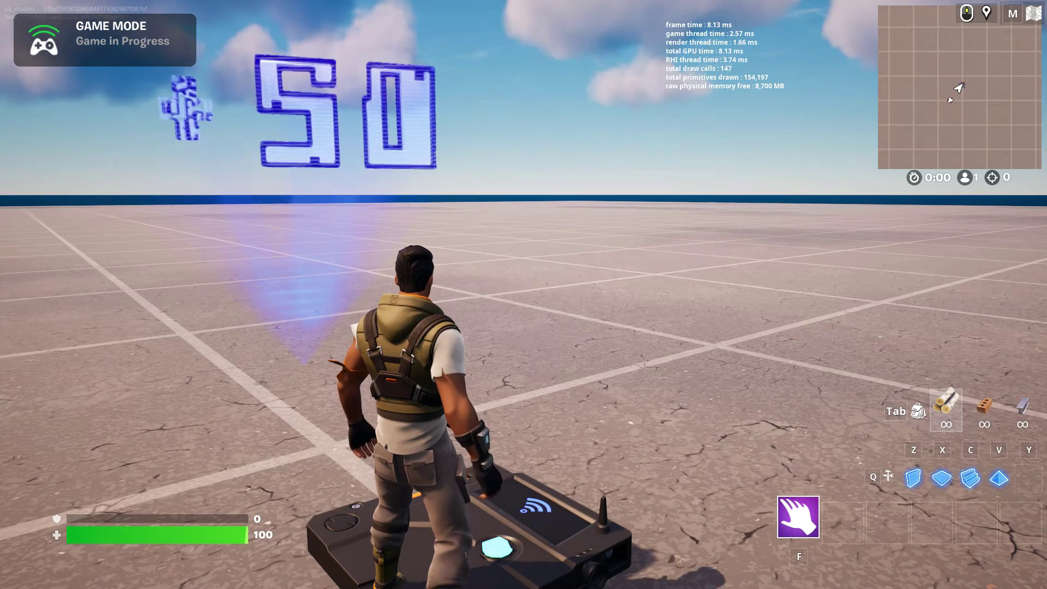
{"action": "key", "text": "Escape"}
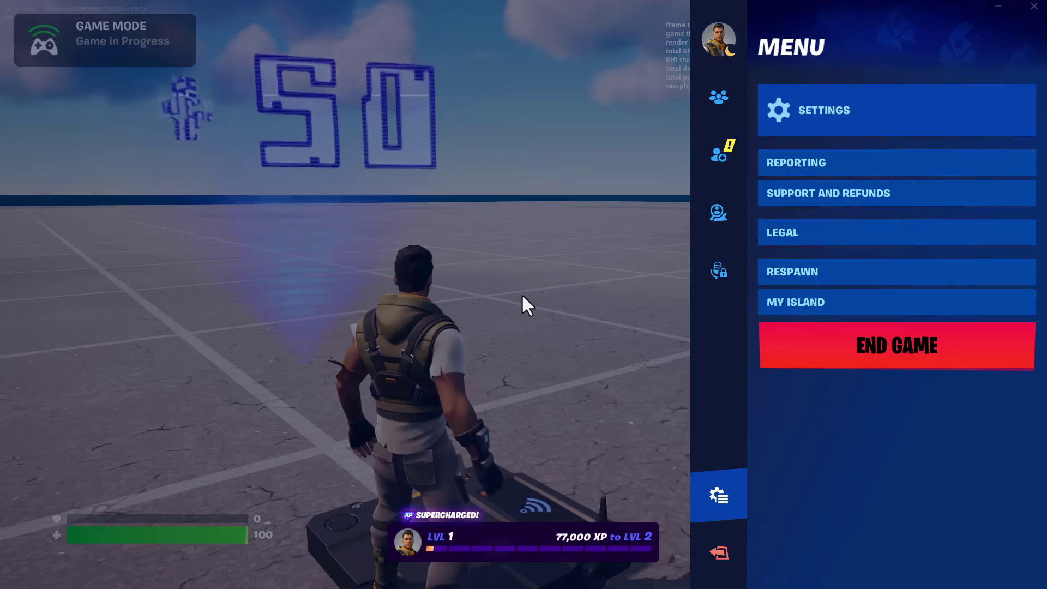
{"action": "left_click", "coordinate": [951, 343]}
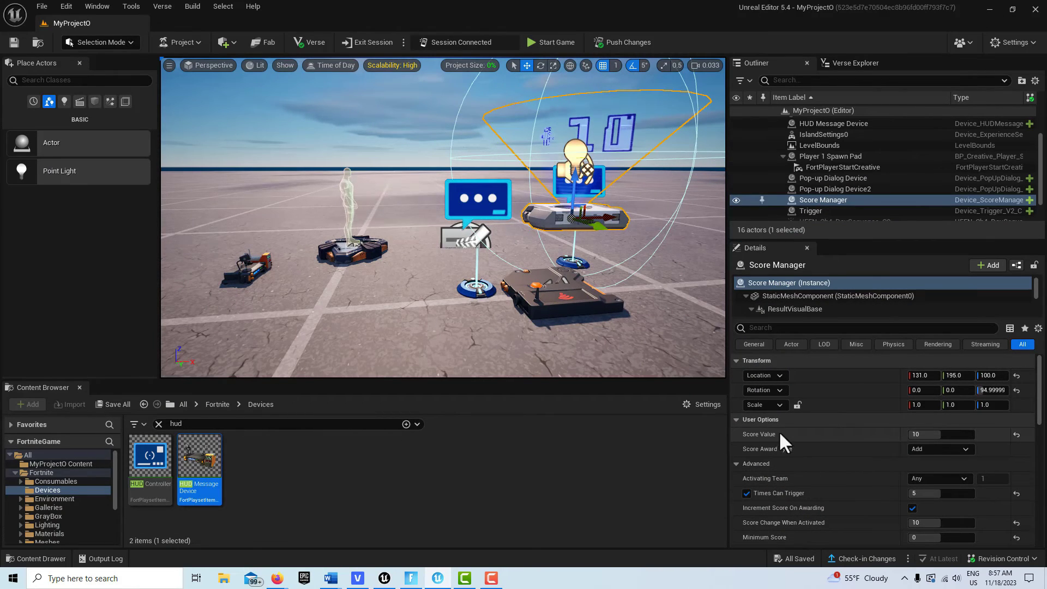
Step: Set the Score Manager's Score Value to 0 and remove all of its Activate bindings
{"action": "left_click", "coordinate": [927, 434]}
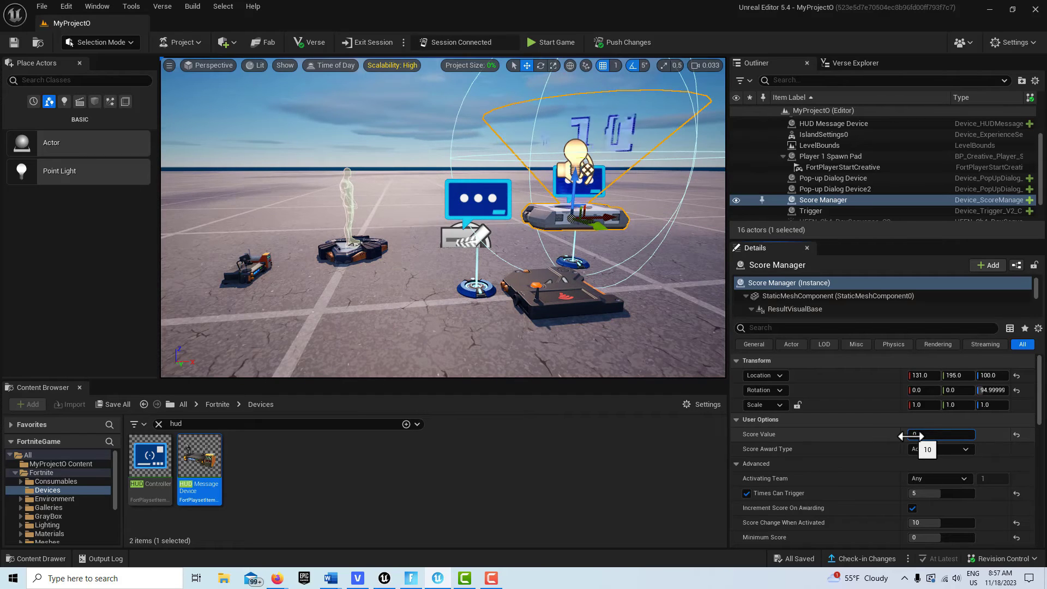
{"action": "key", "text": "Return"}
{"action": "scroll", "coordinate": [882, 437], "scroll_direction": "down", "scroll_amount": 5}
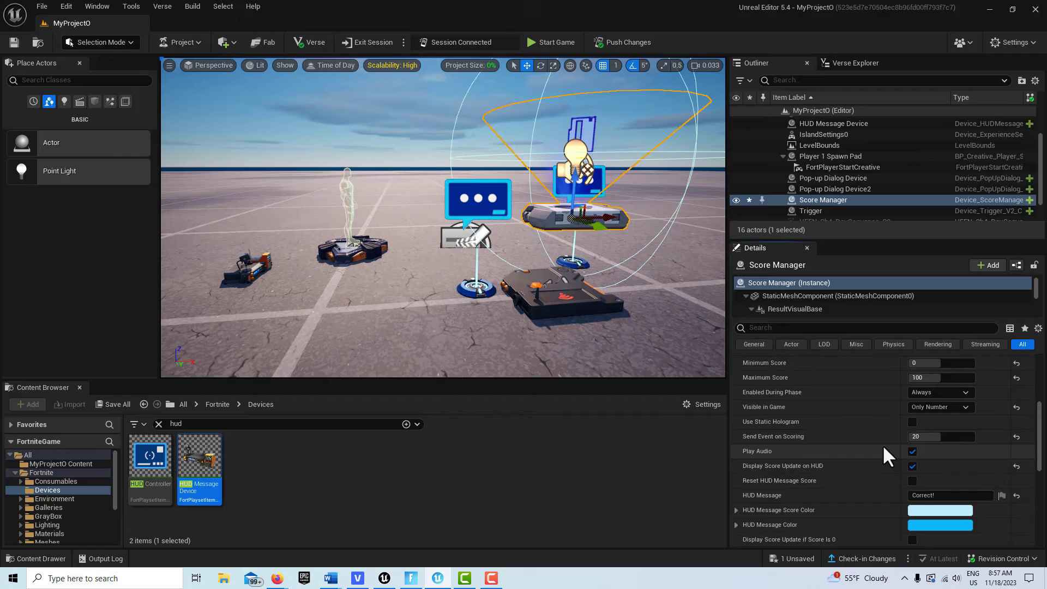
{"action": "scroll", "coordinate": [882, 444], "scroll_direction": "down", "scroll_amount": 4}
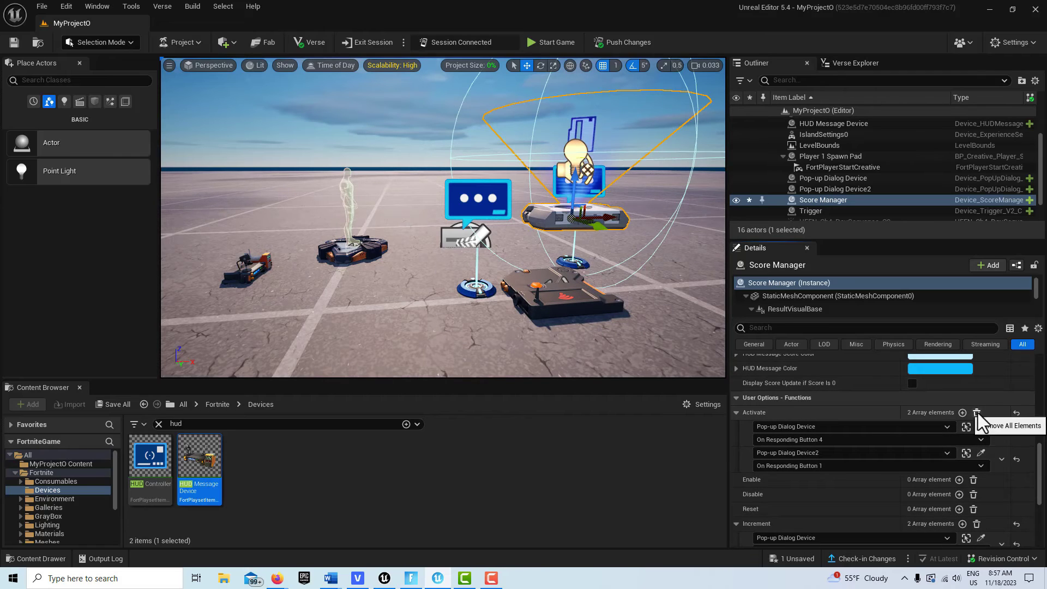
{"action": "left_click", "coordinate": [977, 413]}
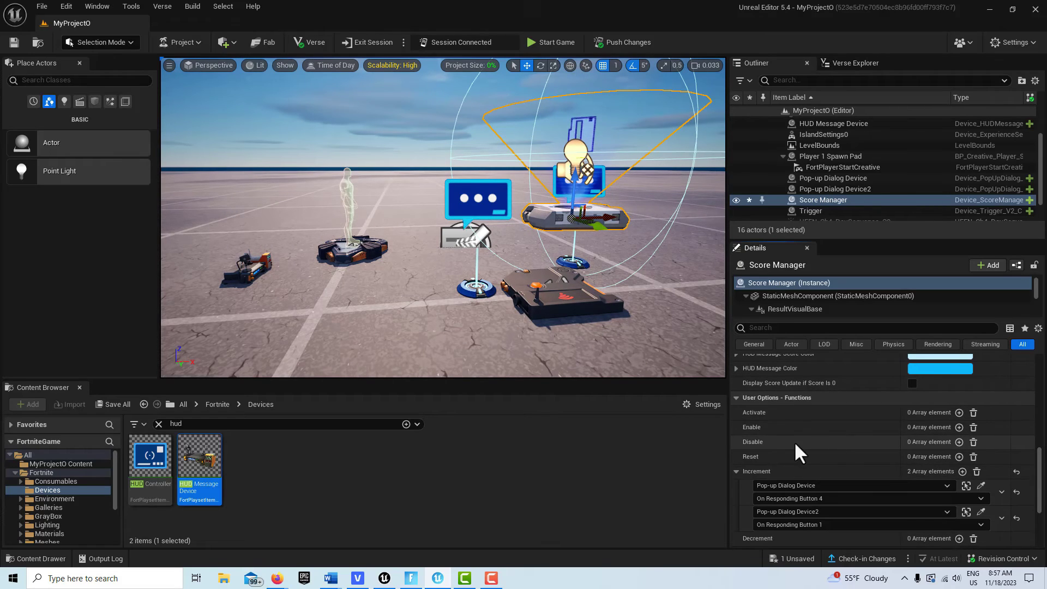
Step: Push the changes to the edit session, saving the modified Score Manager
{"action": "scroll", "coordinate": [800, 434], "scroll_direction": "up", "scroll_amount": 2}
{"action": "scroll", "coordinate": [792, 441], "scroll_direction": "up", "scroll_amount": 2}
{"action": "left_click", "coordinate": [613, 38]}
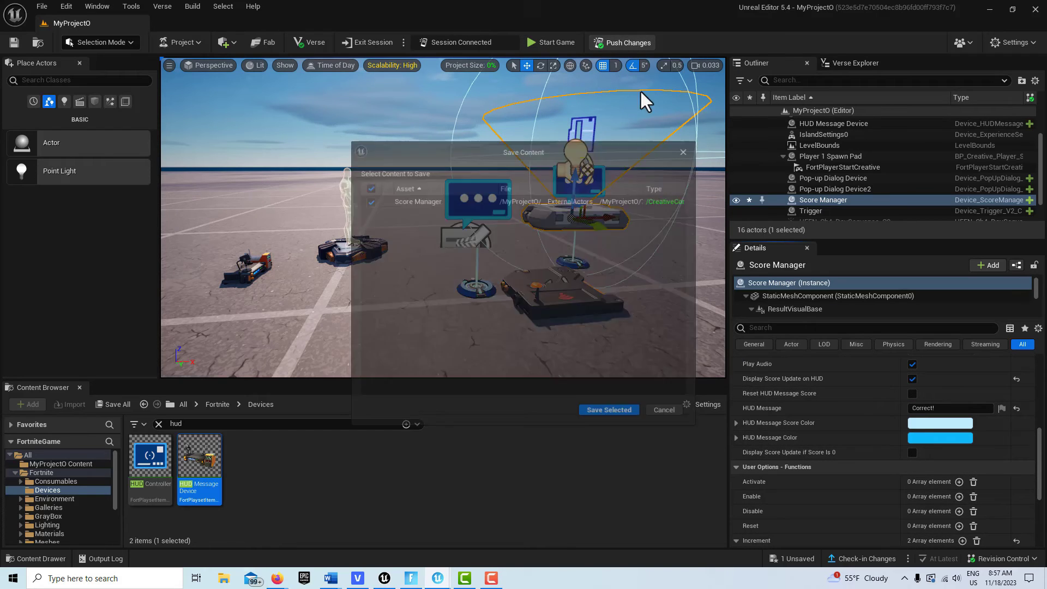
{"action": "left_click", "coordinate": [624, 415]}
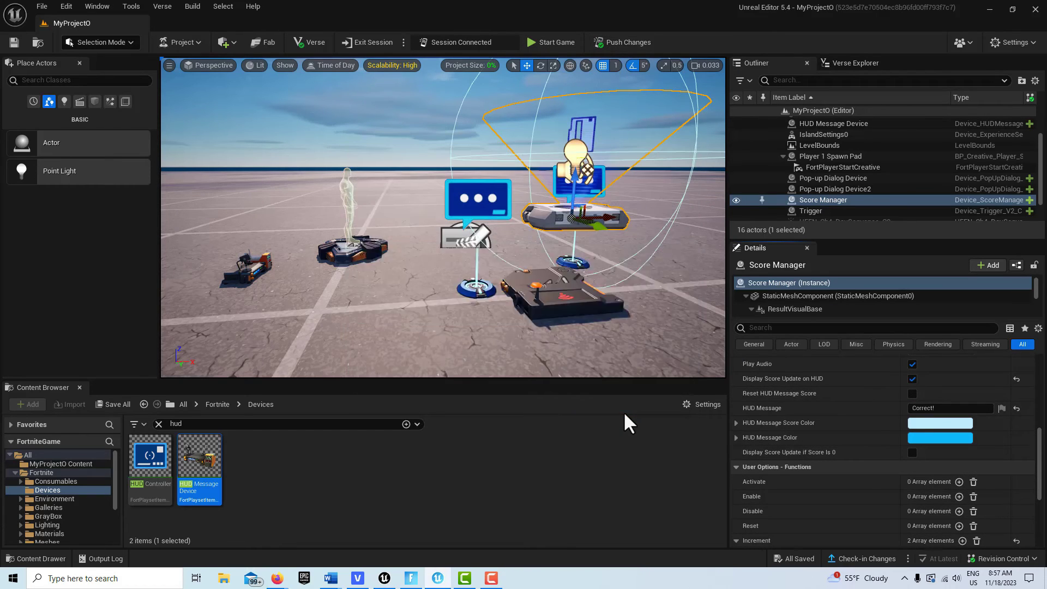
{"action": "scroll", "coordinate": [854, 444], "scroll_direction": "up", "scroll_amount": 4}
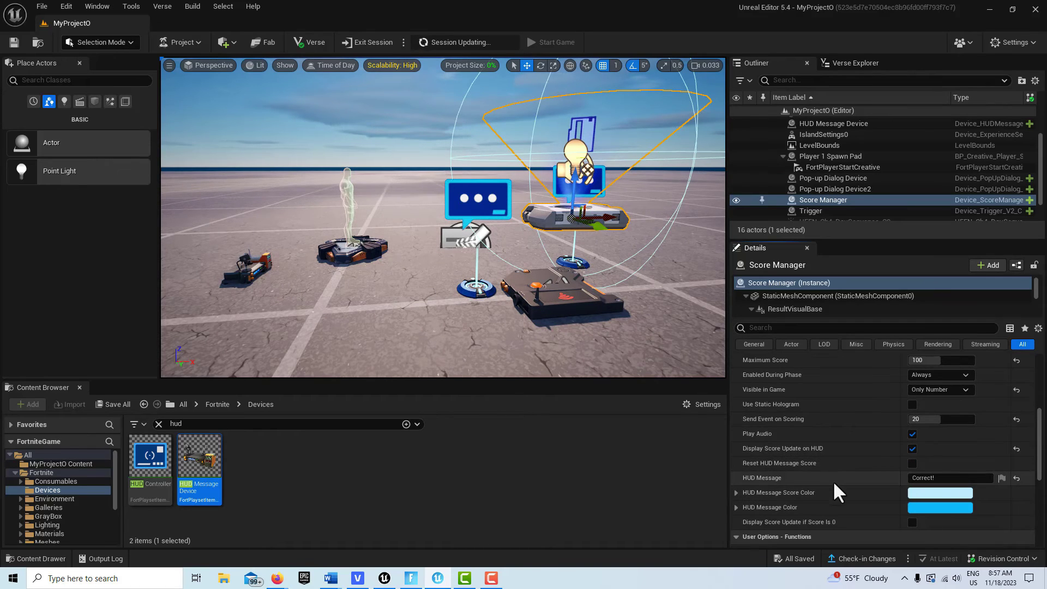
{"action": "scroll", "coordinate": [766, 463], "scroll_direction": "down", "scroll_amount": 2}
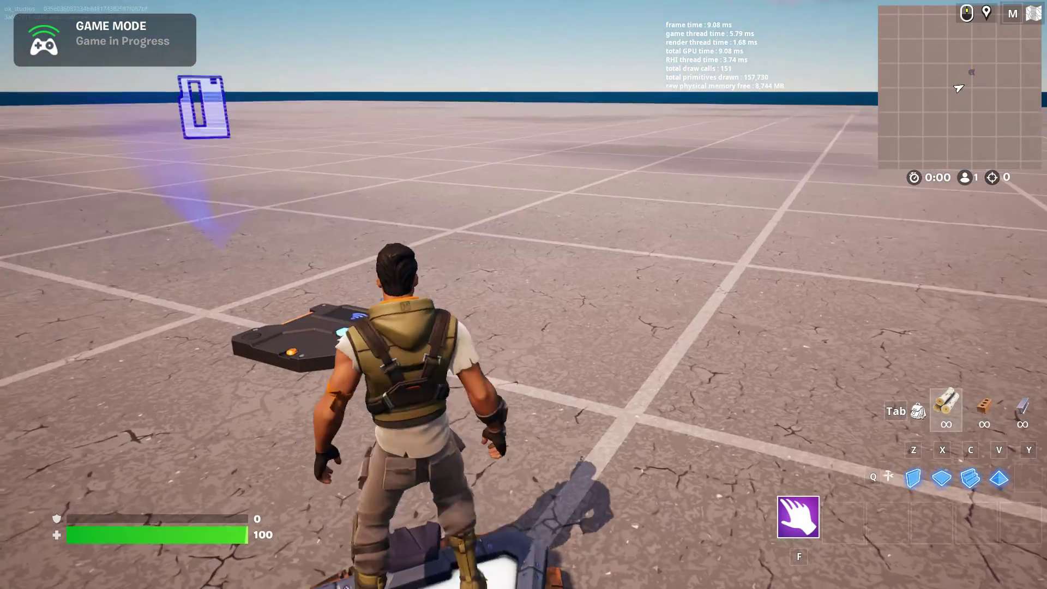
Step: Playtest the updated quiz from the trigger, answering 4 and CALIFORNIA, and return to the Unreal editor with the game still running
{"action": "key", "text": "d"}
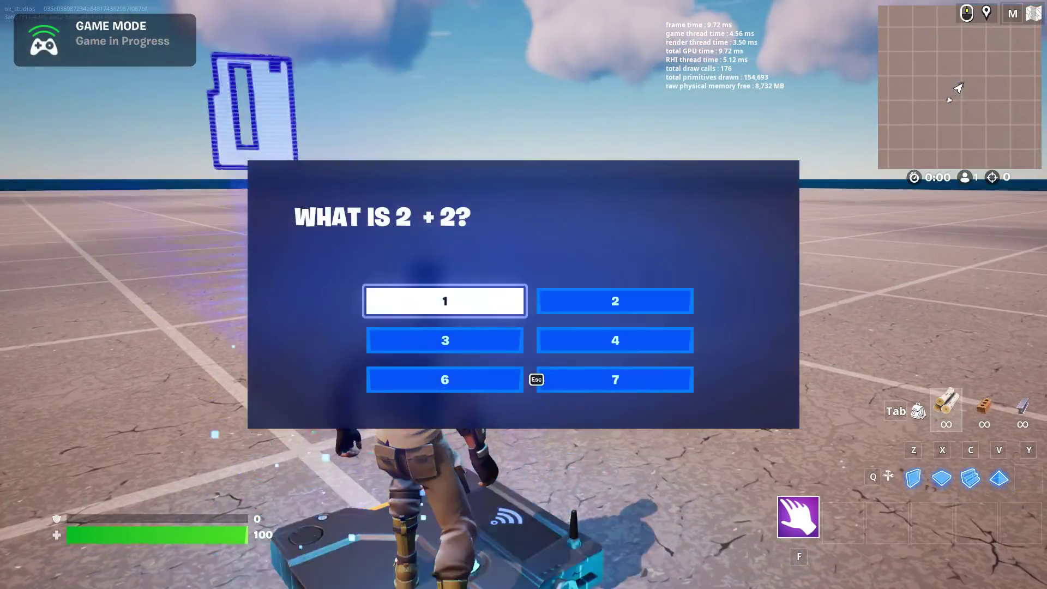
{"action": "left_click", "coordinate": [623, 335]}
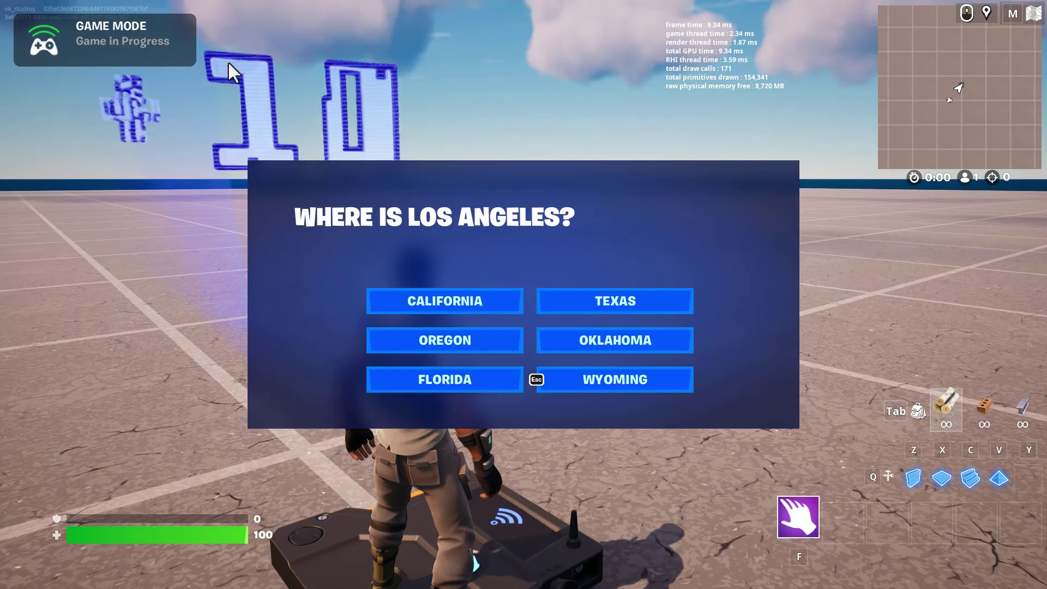
{"action": "left_click", "coordinate": [457, 306]}
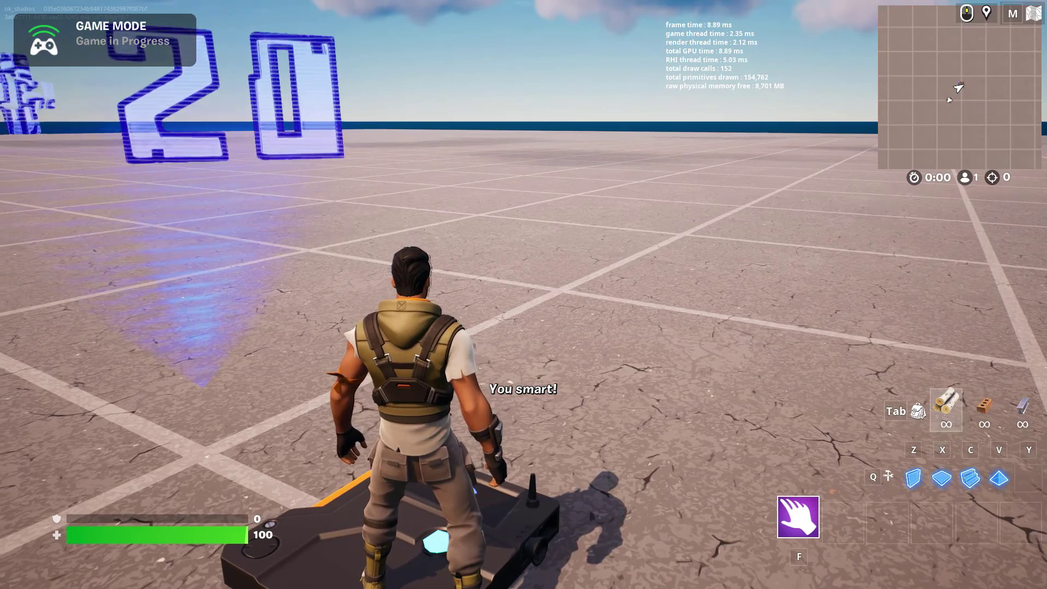
{"action": "key", "text": "Escape"}
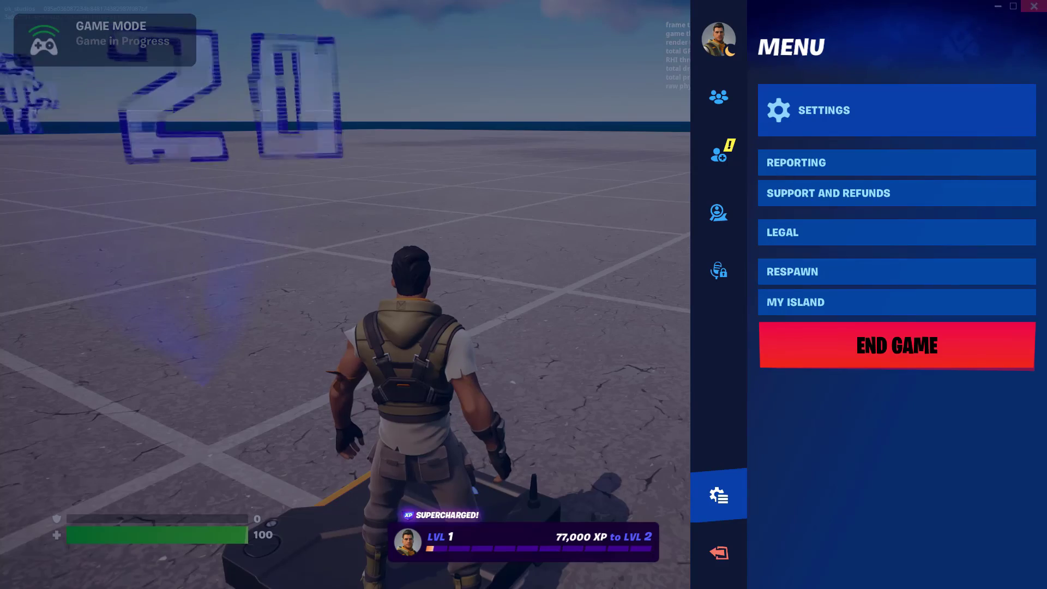
{"action": "left_click", "coordinate": [996, 5]}
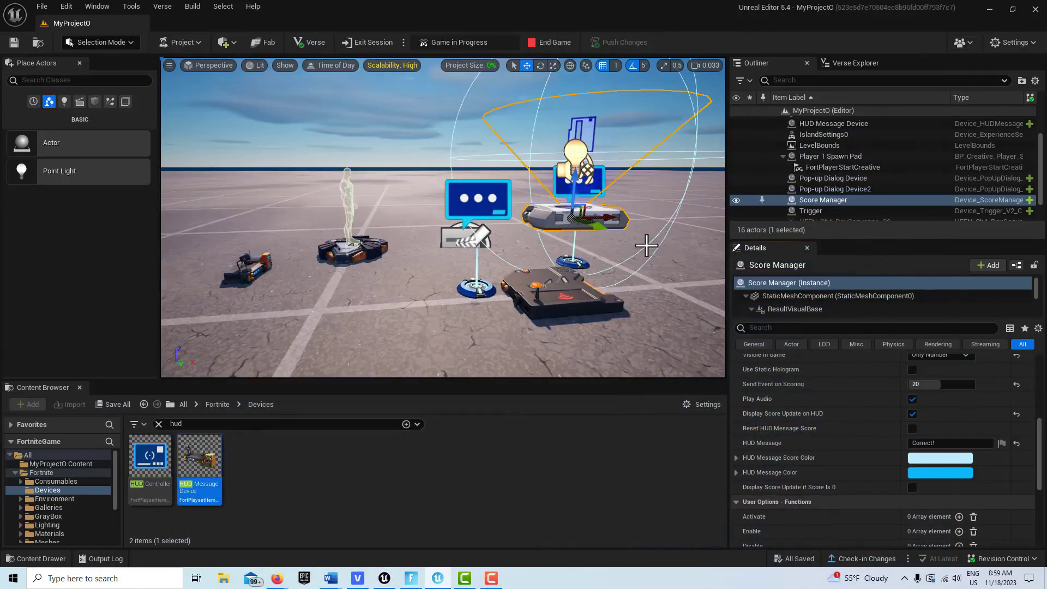
Step: Select the HUD Message Device in the level and check which event its Show function is bound to
{"action": "left_click", "coordinate": [250, 277]}
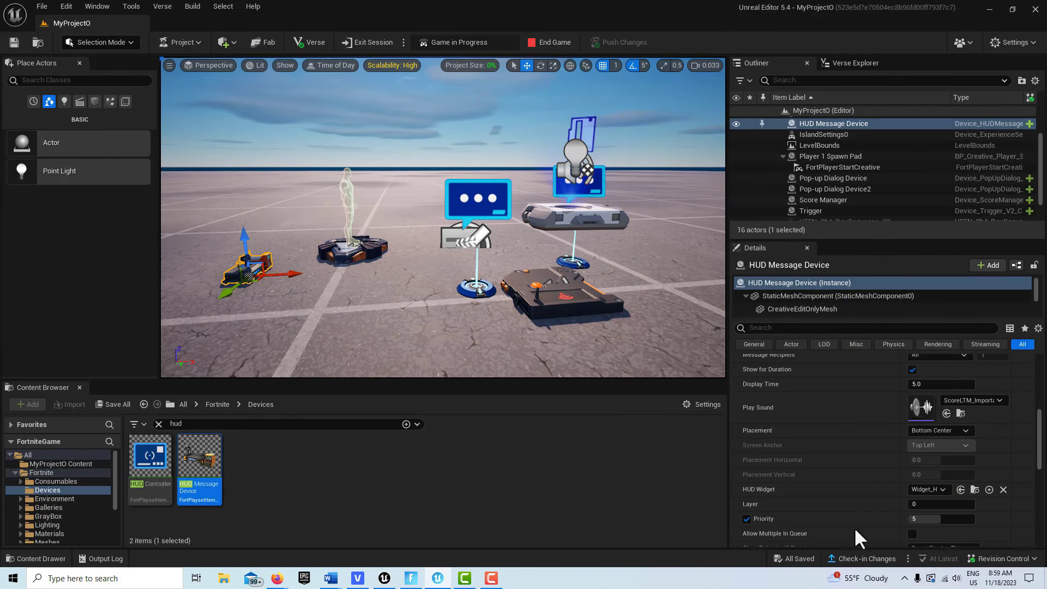
{"action": "scroll", "coordinate": [875, 441], "scroll_direction": "down", "scroll_amount": 3}
{"action": "scroll", "coordinate": [866, 442], "scroll_direction": "down", "scroll_amount": 8}
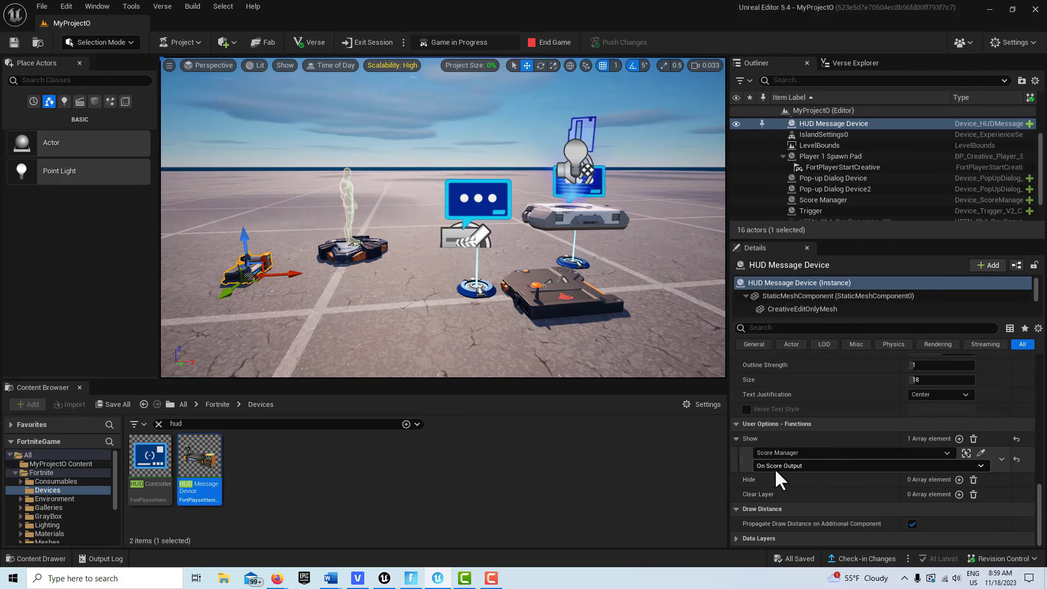
Step: Review the Score Manager's user options, including Score Value and Send Event on Scoring, plus its Increment bindings and On Score Output event
{"action": "left_click", "coordinate": [841, 199]}
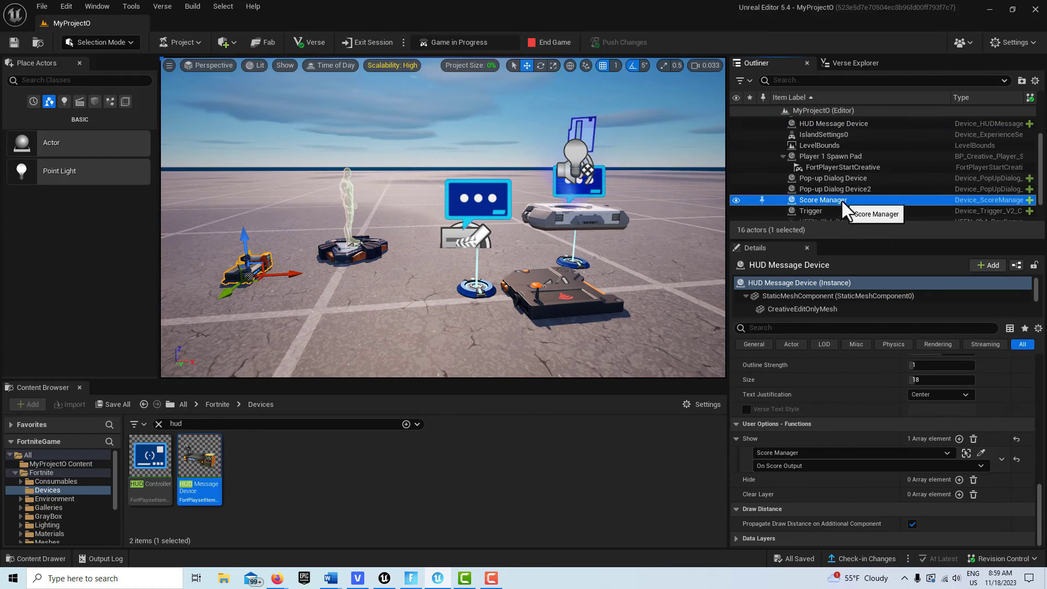
{"action": "scroll", "coordinate": [842, 451], "scroll_direction": "up", "scroll_amount": 8}
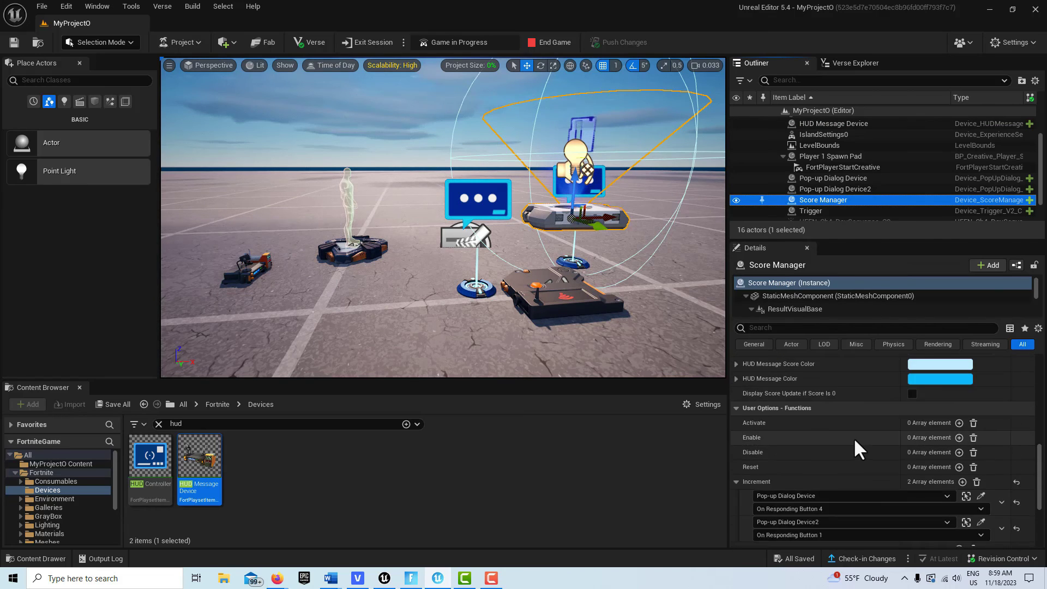
{"action": "scroll", "coordinate": [841, 462], "scroll_direction": "up", "scroll_amount": 6}
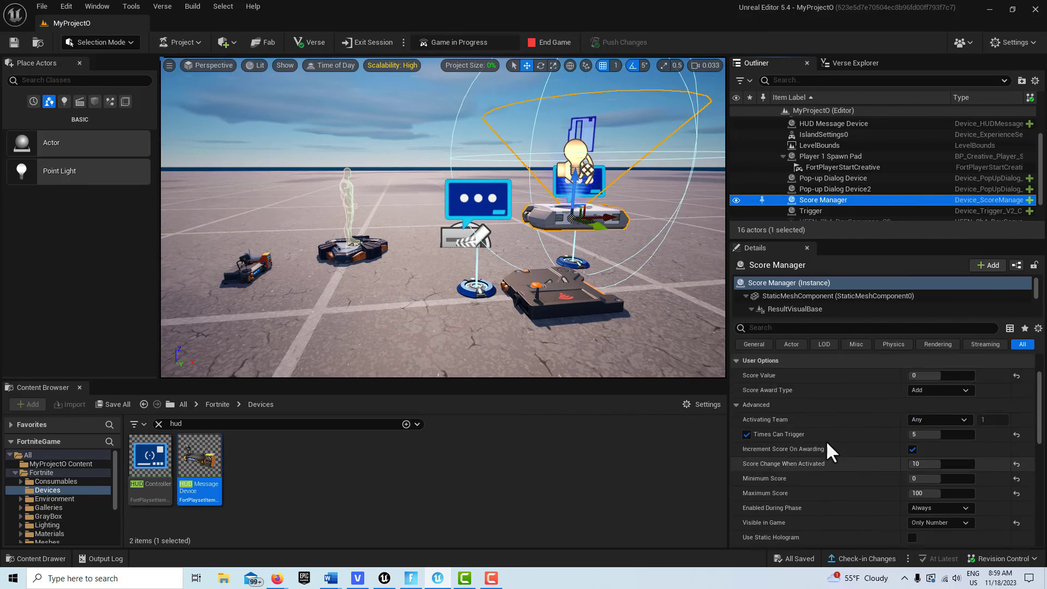
{"action": "mouse_move", "coordinate": [755, 430]}
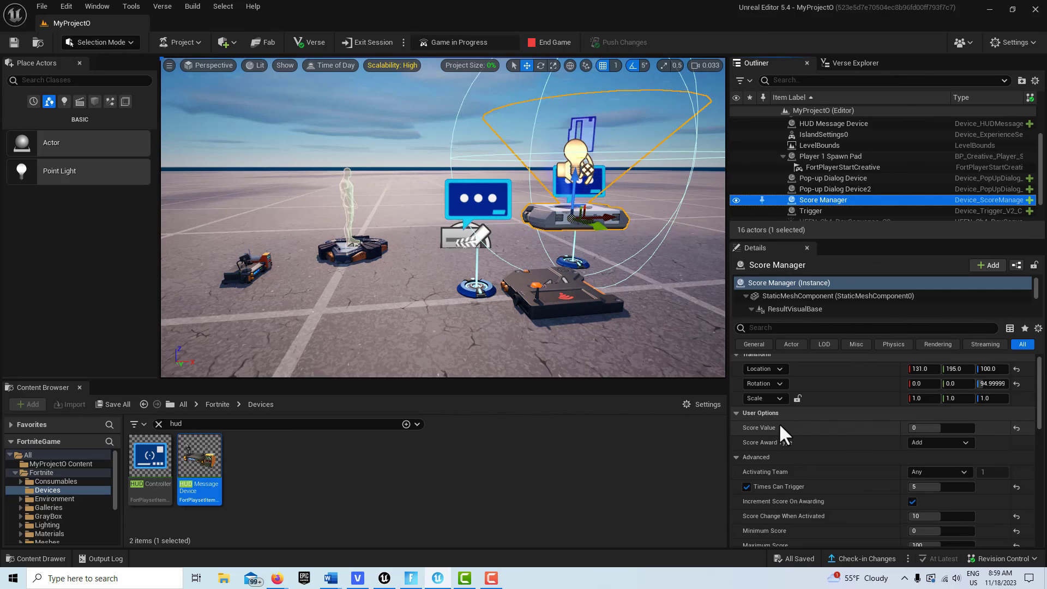
{"action": "scroll", "coordinate": [779, 431], "scroll_direction": "down", "scroll_amount": 6}
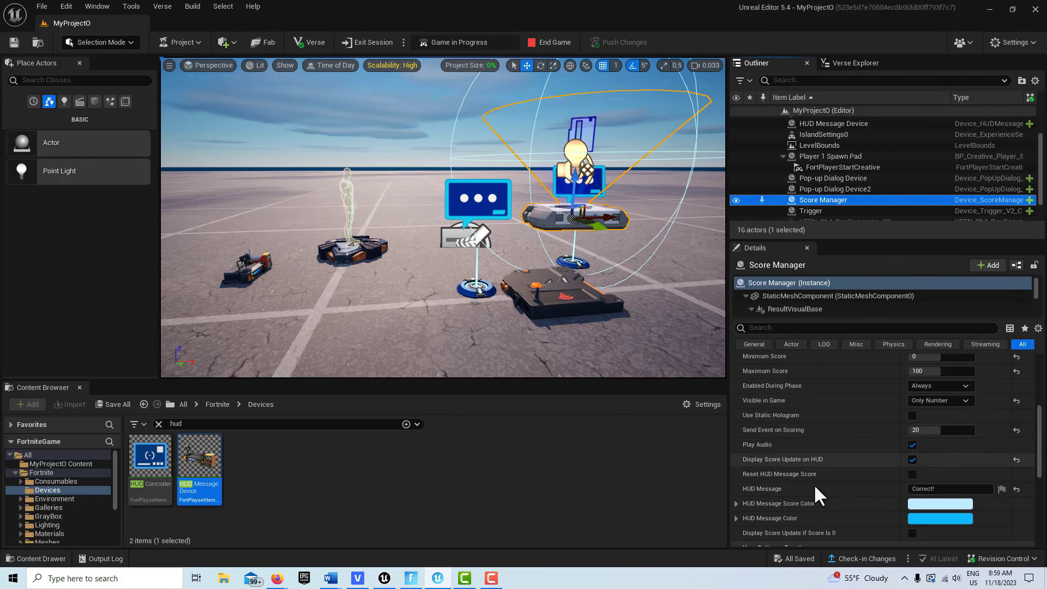
{"action": "scroll", "coordinate": [813, 509], "scroll_direction": "down", "scroll_amount": 1}
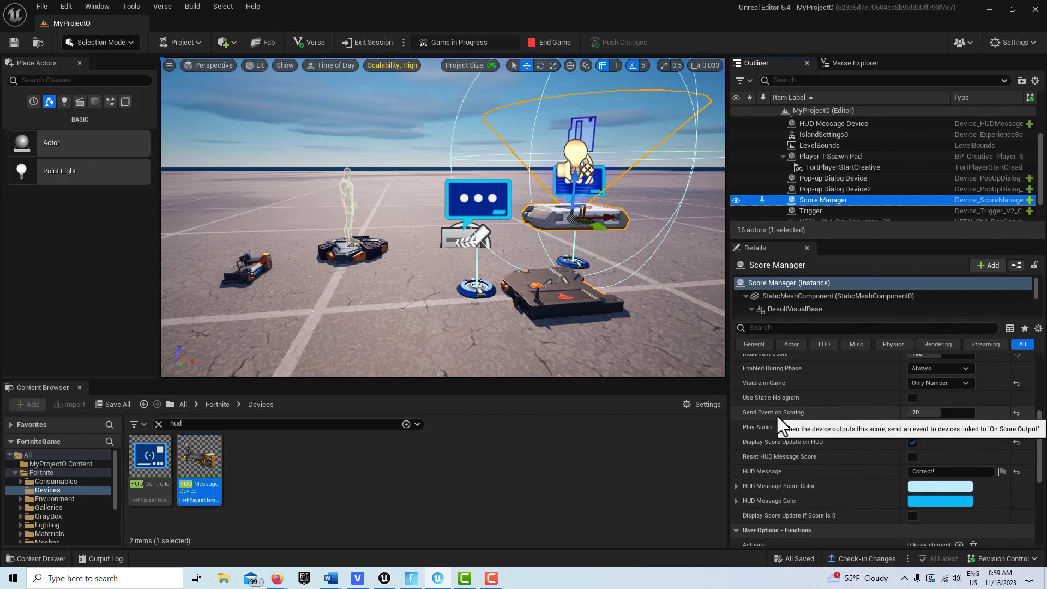
{"action": "scroll", "coordinate": [795, 415], "scroll_direction": "down", "scroll_amount": 5}
{"action": "scroll", "coordinate": [795, 436], "scroll_direction": "down", "scroll_amount": 3}
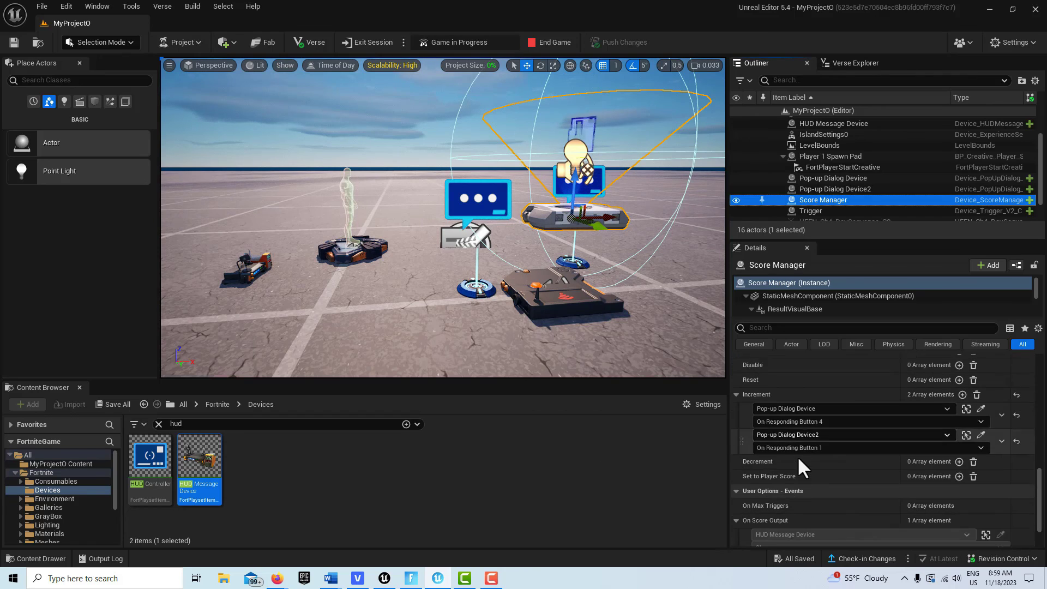
{"action": "scroll", "coordinate": [807, 459], "scroll_direction": "down", "scroll_amount": 2}
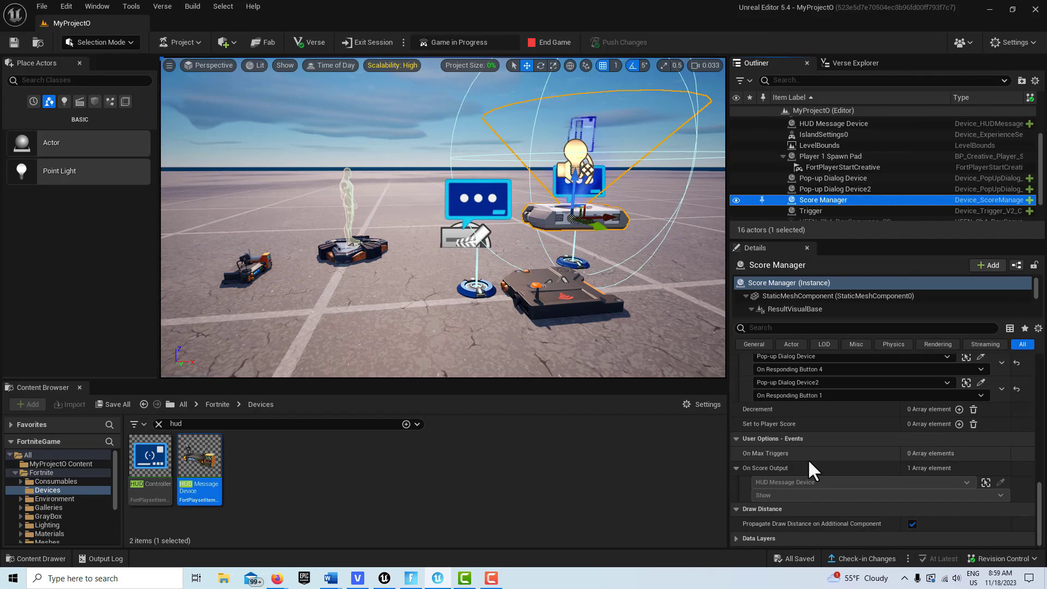
{"action": "scroll", "coordinate": [780, 414], "scroll_direction": "up", "scroll_amount": 5}
{"action": "scroll", "coordinate": [780, 421], "scroll_direction": "down", "scroll_amount": 3}
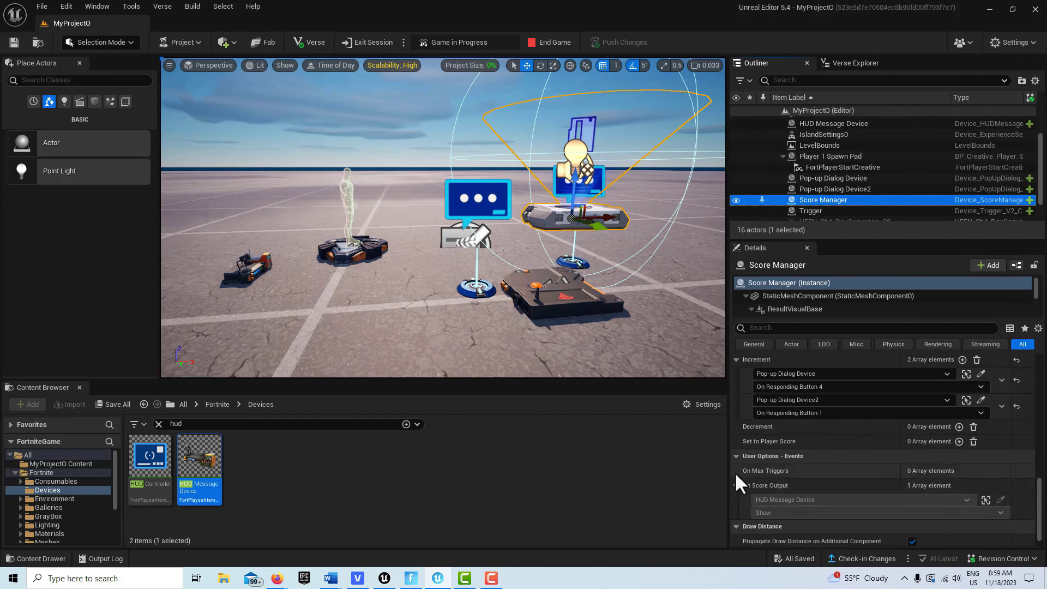